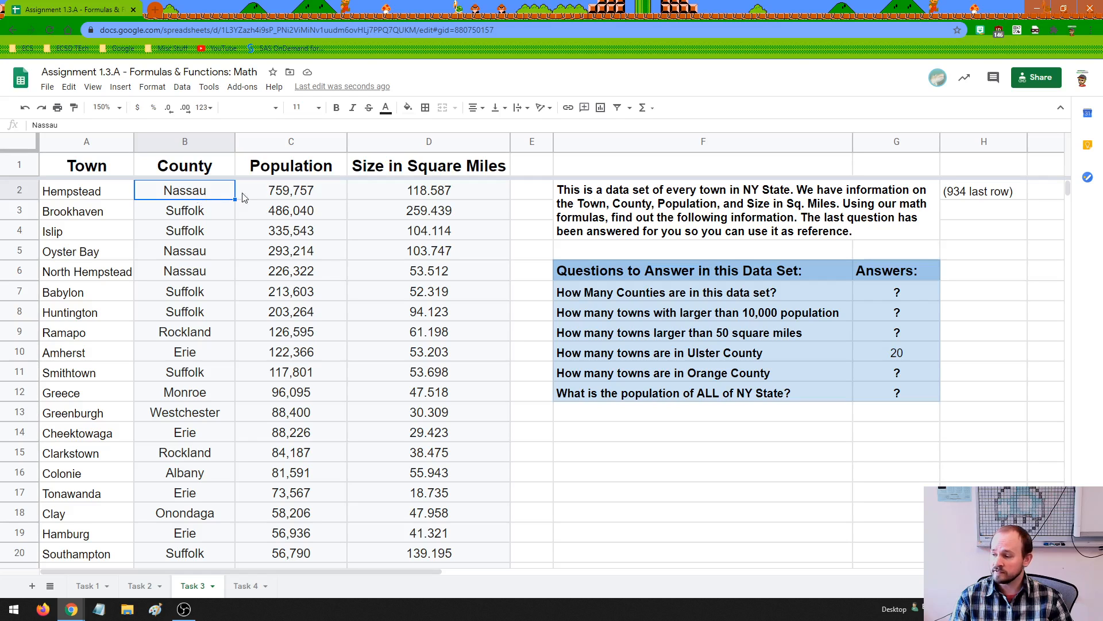
Review the county, population and size columns and each question to answer about the New York towns data set
click(285, 195)
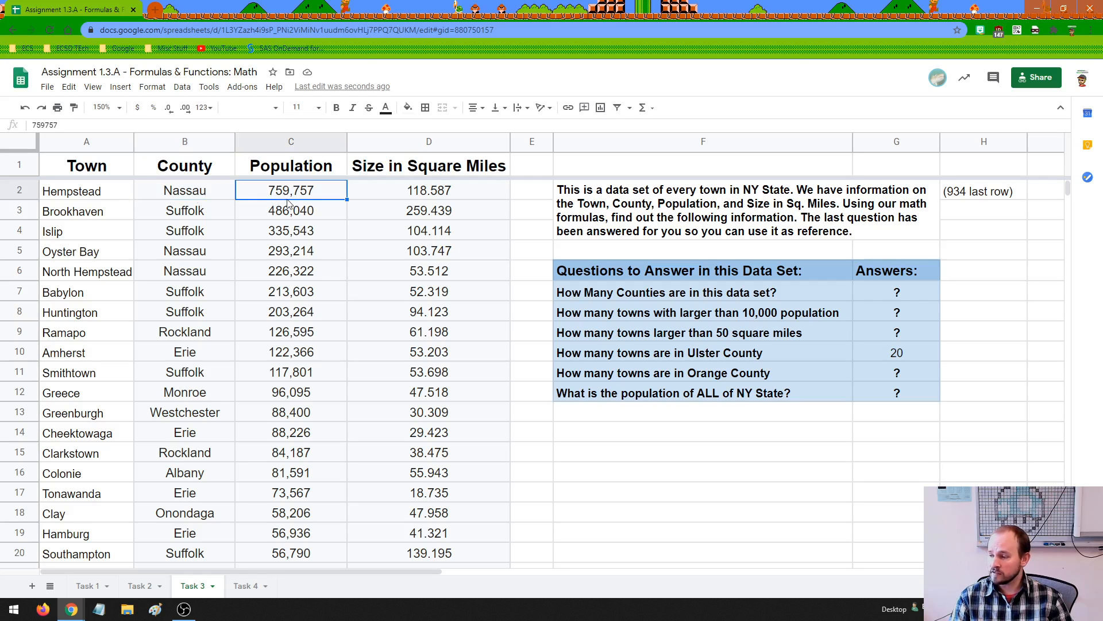
click(414, 194)
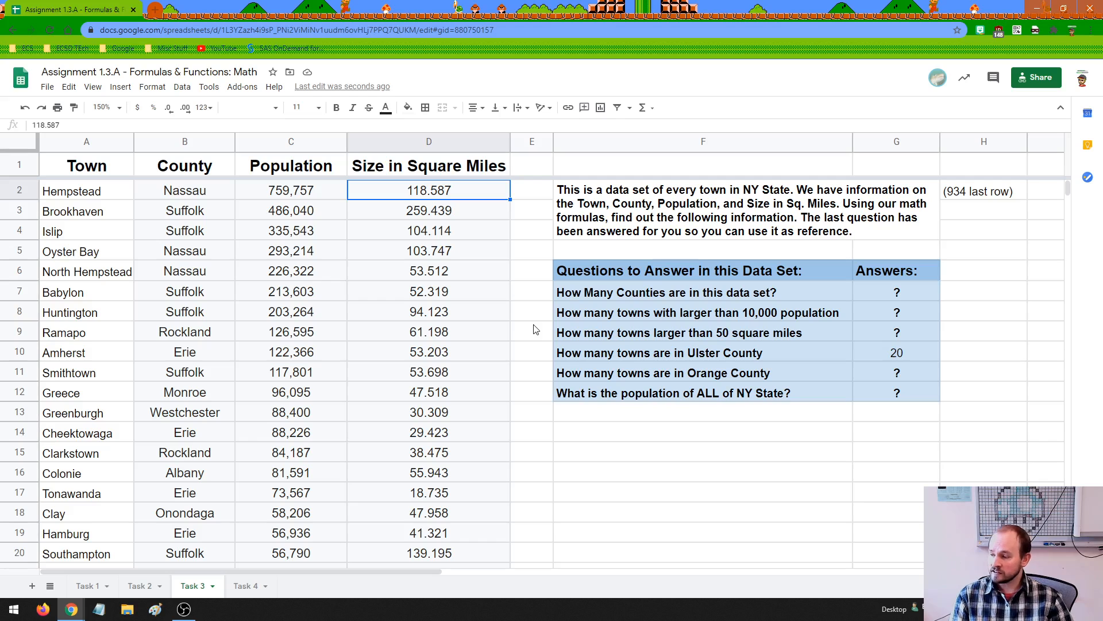
drag(676, 295, 897, 394)
click(641, 296)
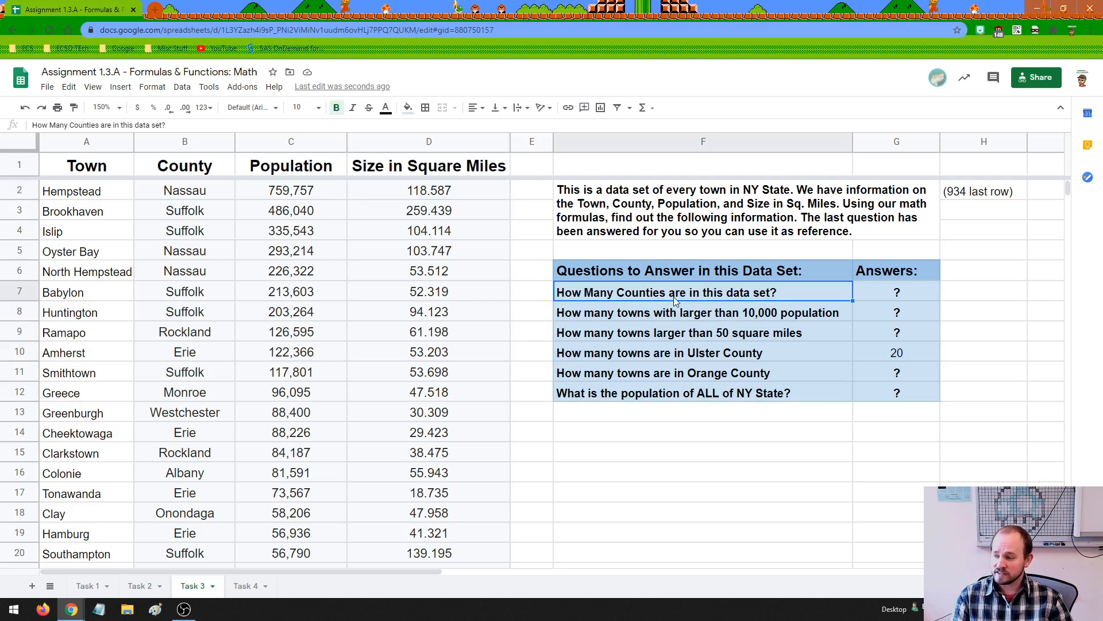
click(179, 142)
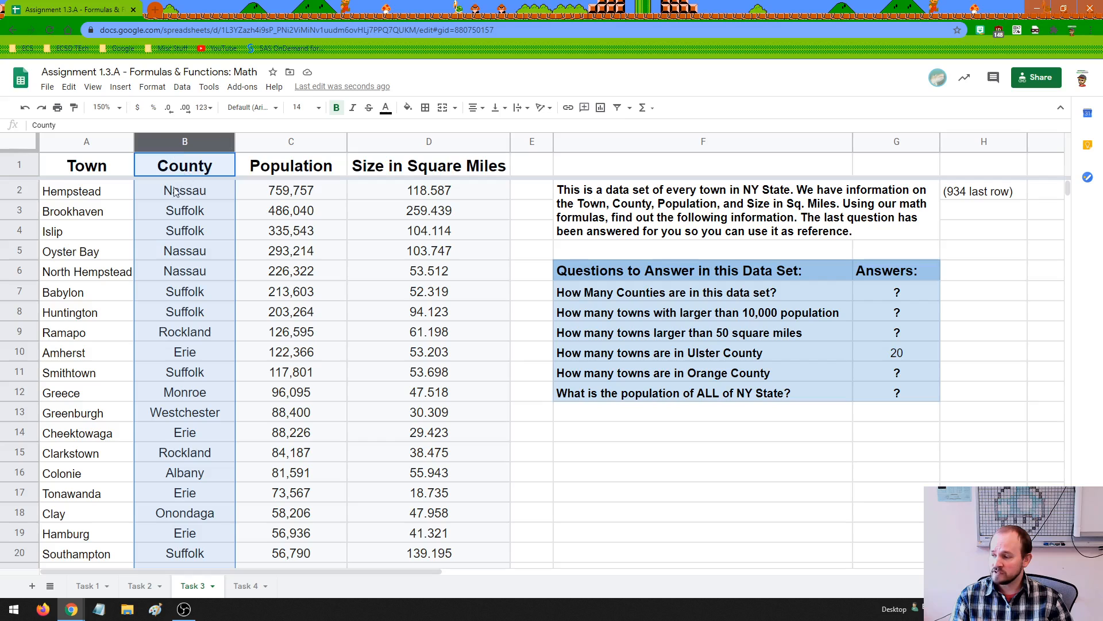
click(184, 192)
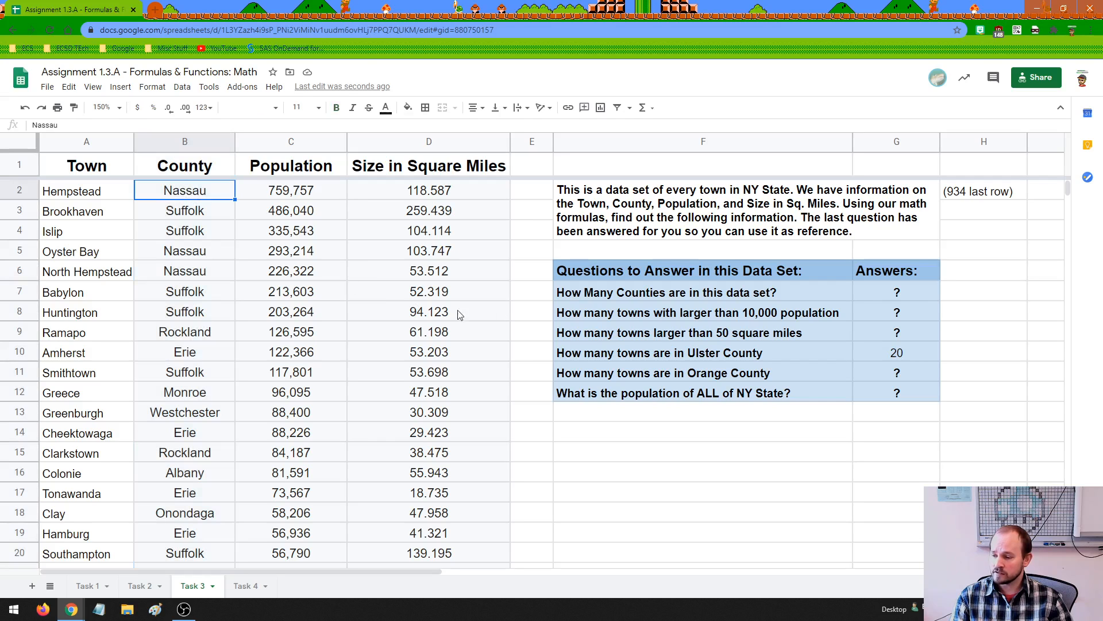
click(697, 313)
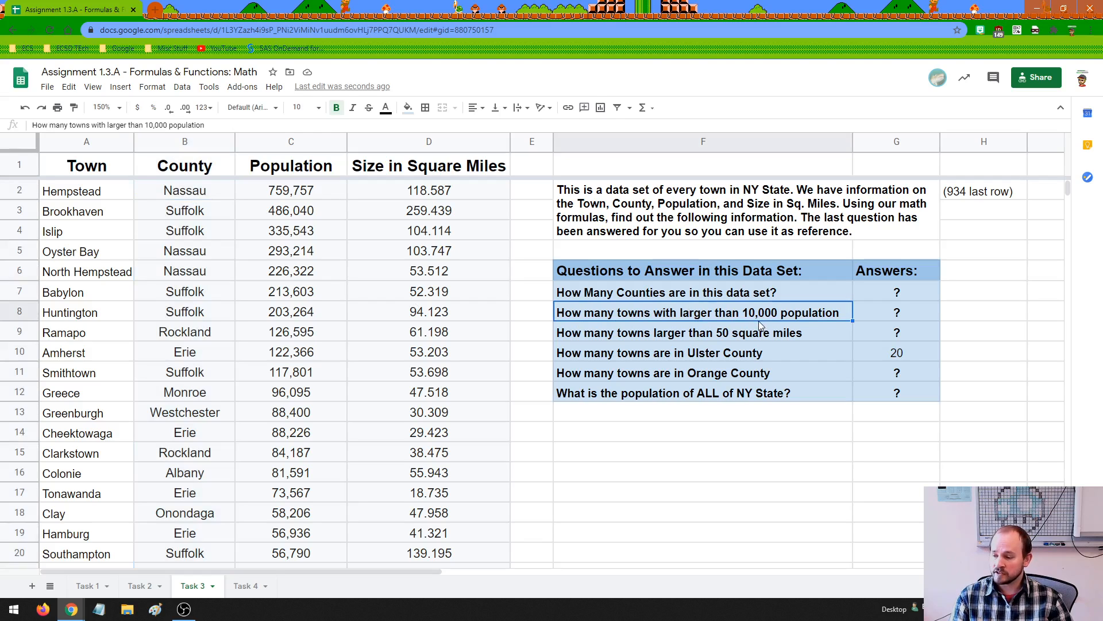
click(707, 336)
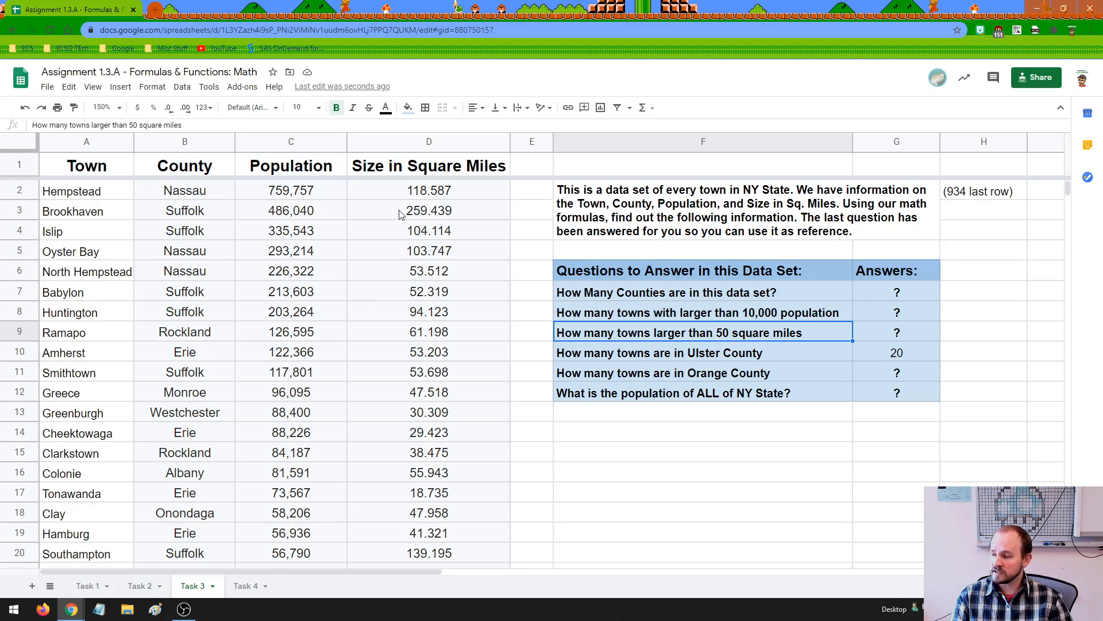
click(413, 194)
drag(413, 195, 450, 465)
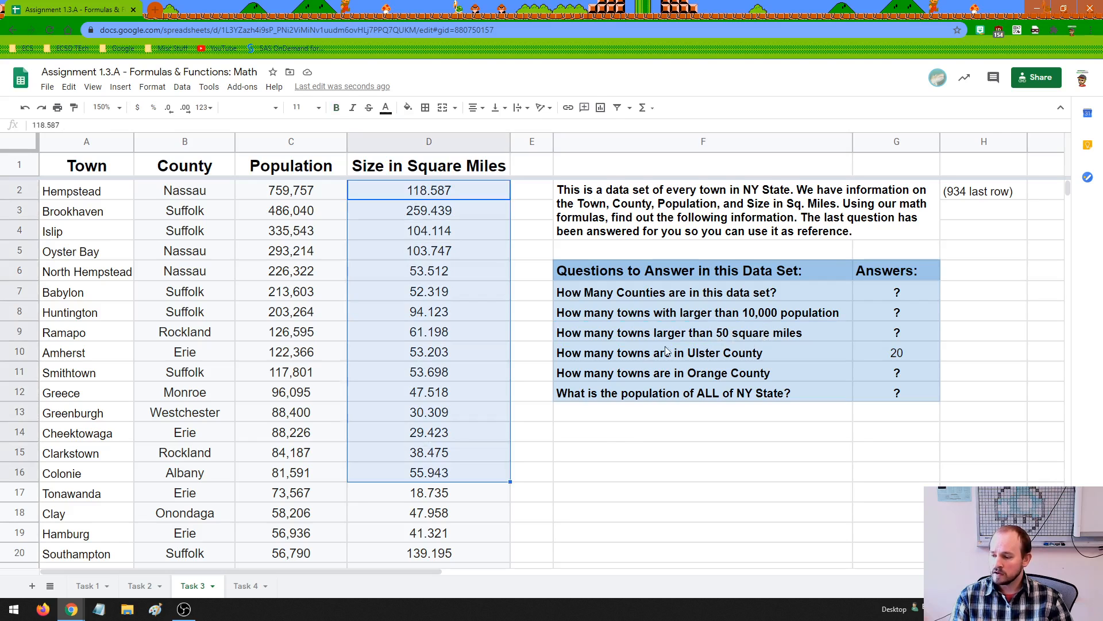
click(624, 440)
click(742, 354)
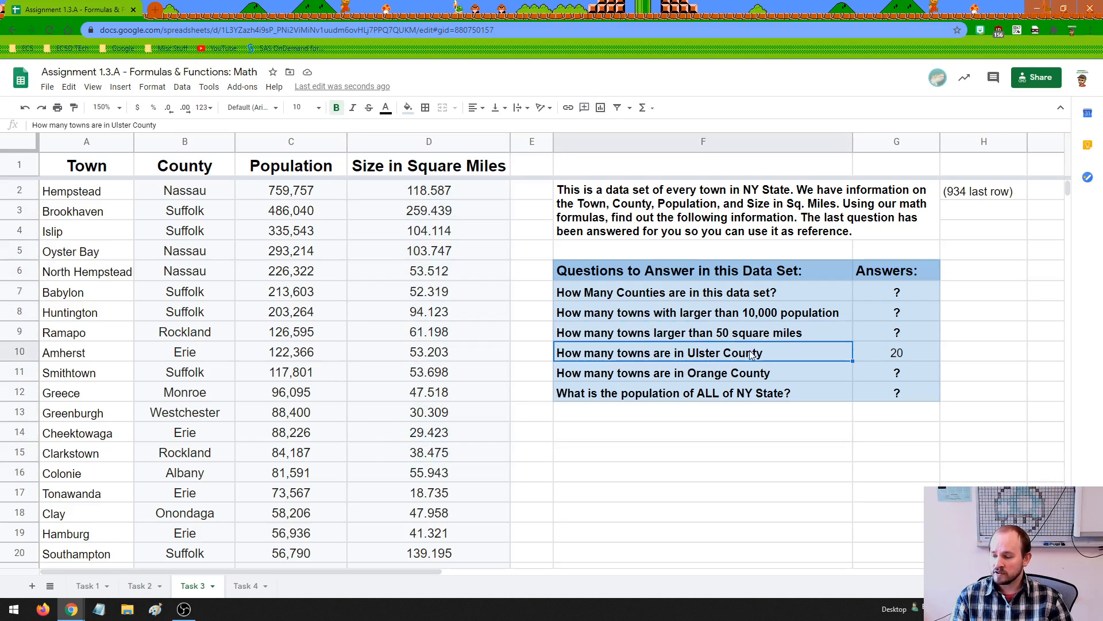
click(899, 356)
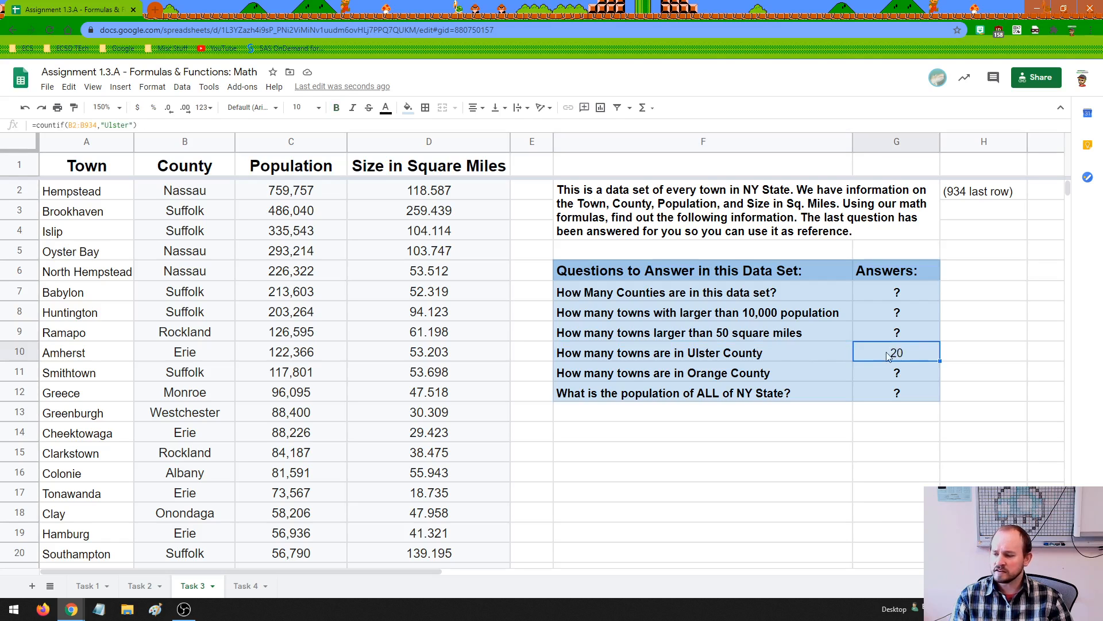
click(667, 376)
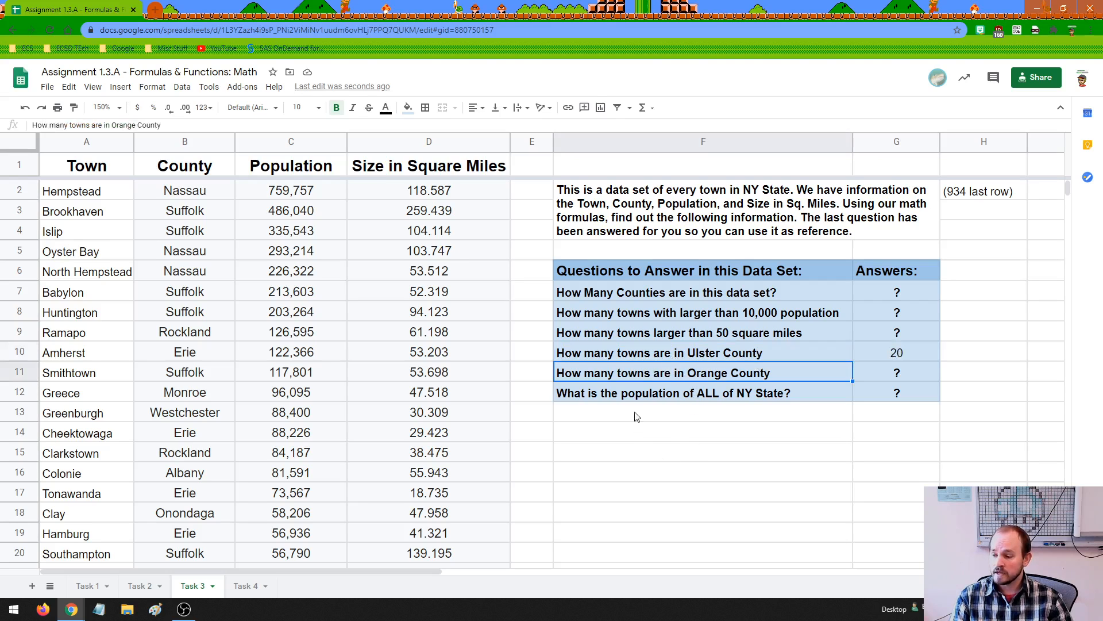
click(677, 399)
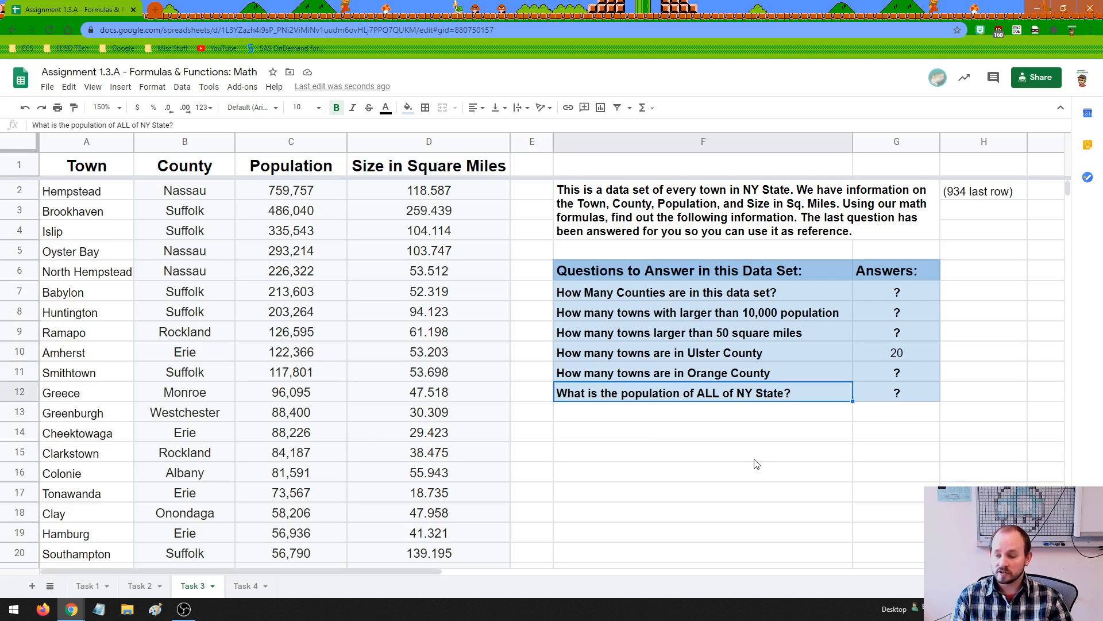
click(683, 430)
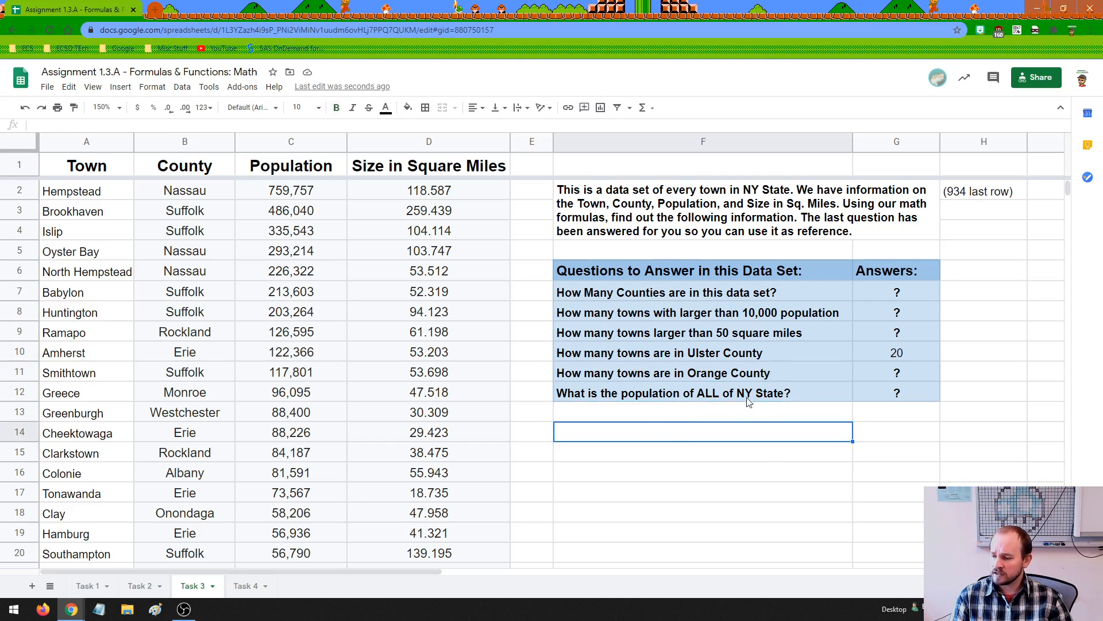
Examine the range and criterion of the COUNTIF formula that answers the Ulster County question, leaving it unedited
click(670, 354)
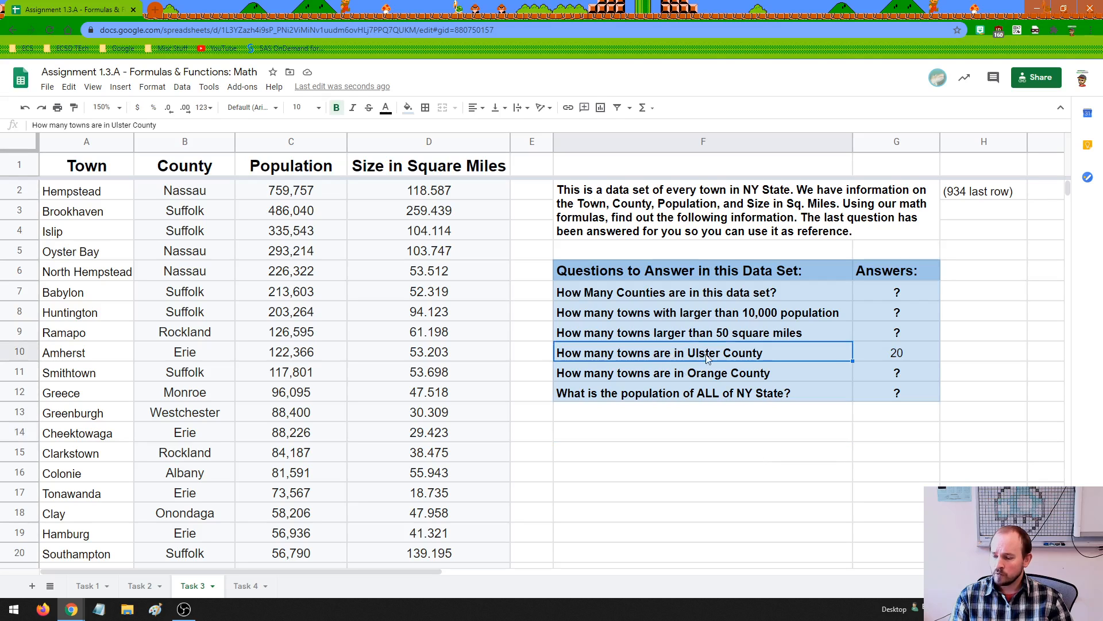
click(900, 356)
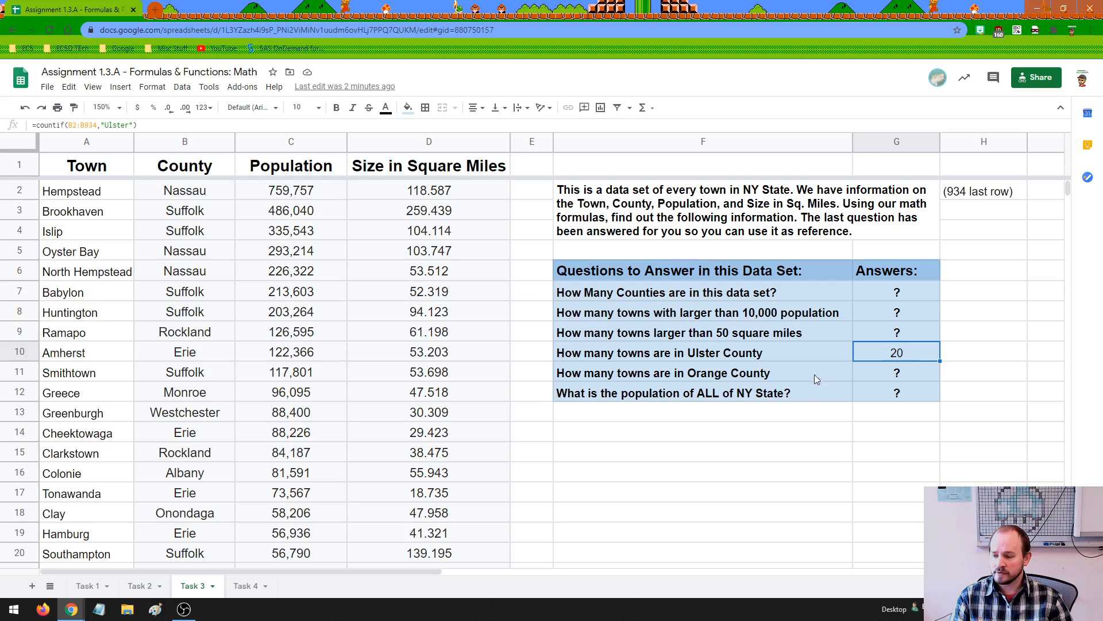
click(880, 374)
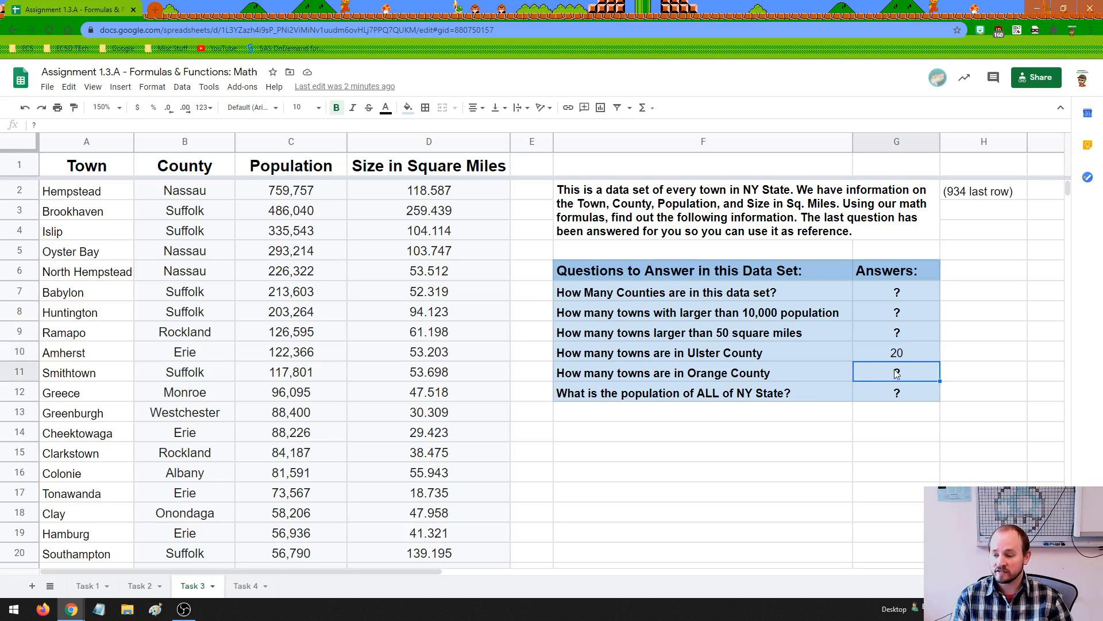
click(905, 354)
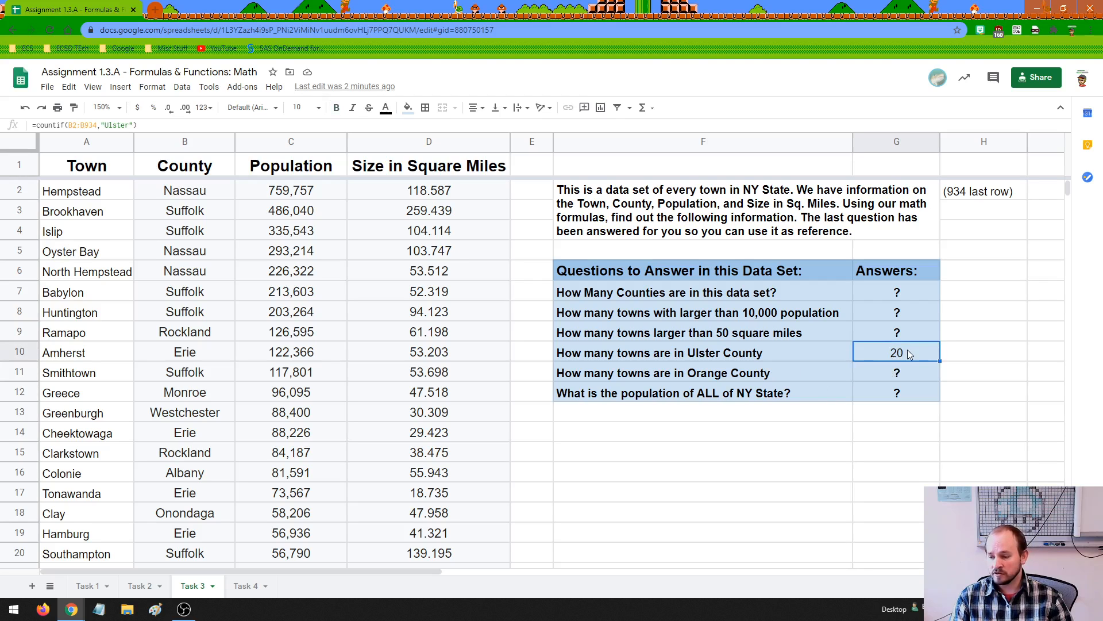
double_click(908, 353)
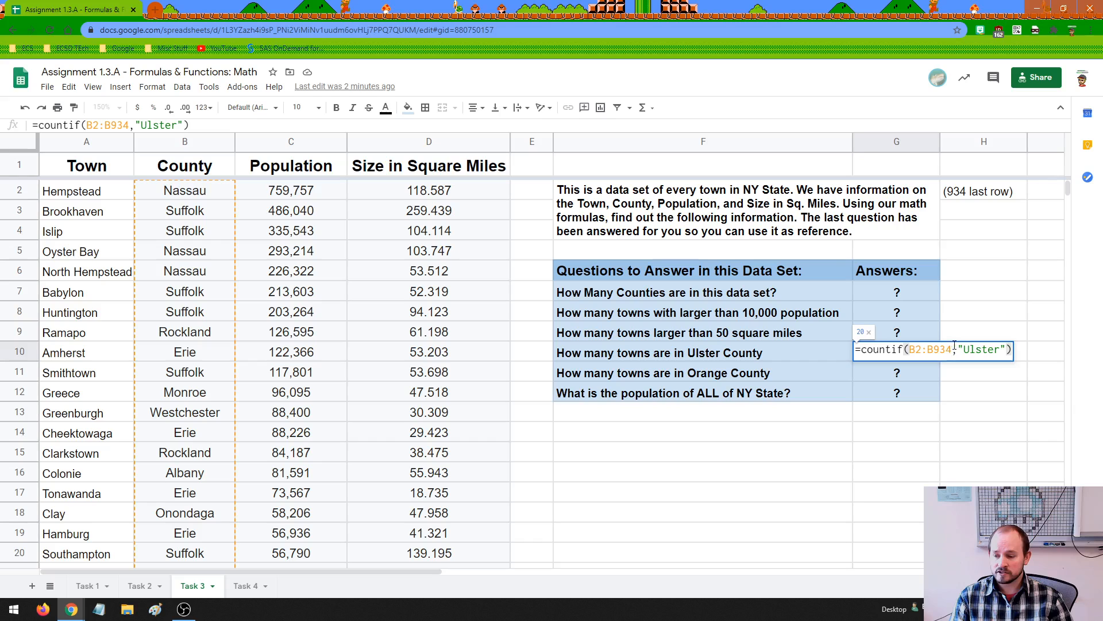
drag(959, 349, 1003, 349)
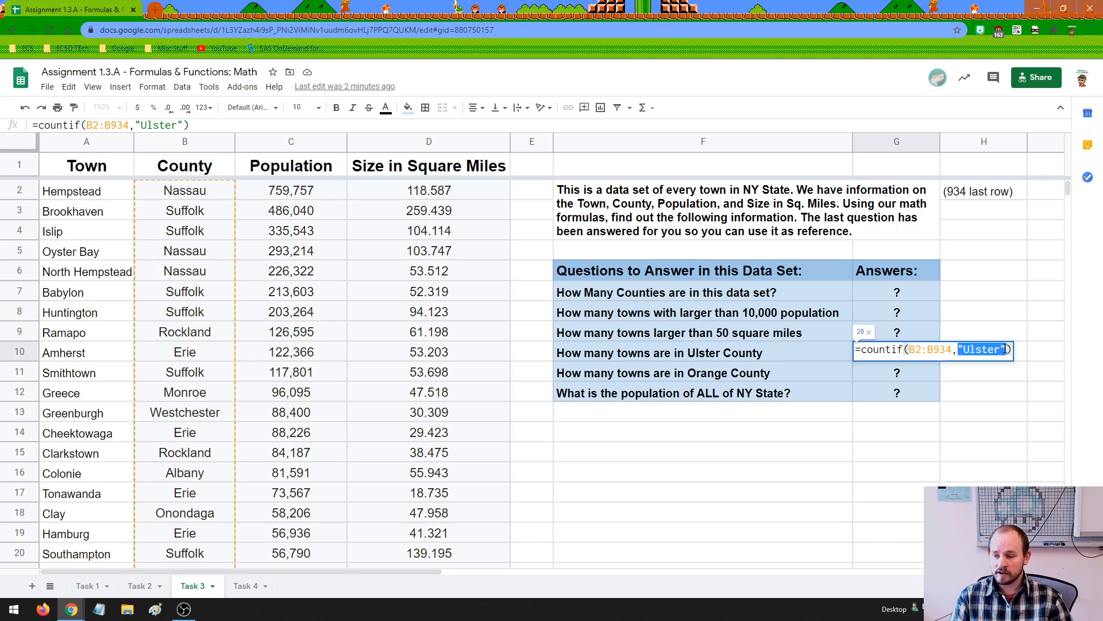
click(909, 351)
drag(909, 350, 952, 351)
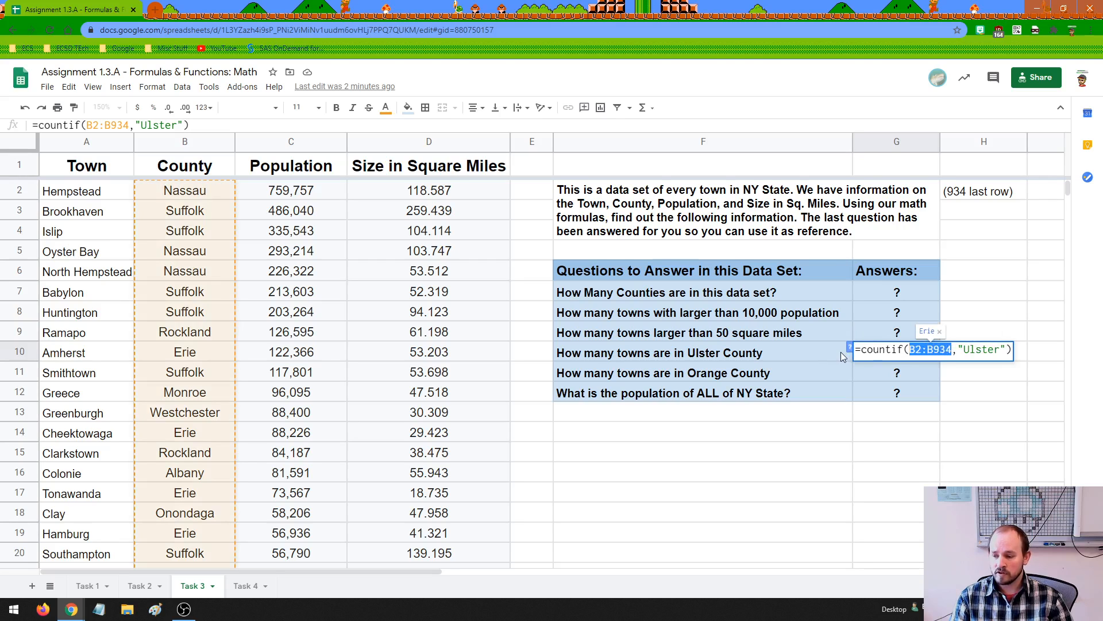
key(Escape)
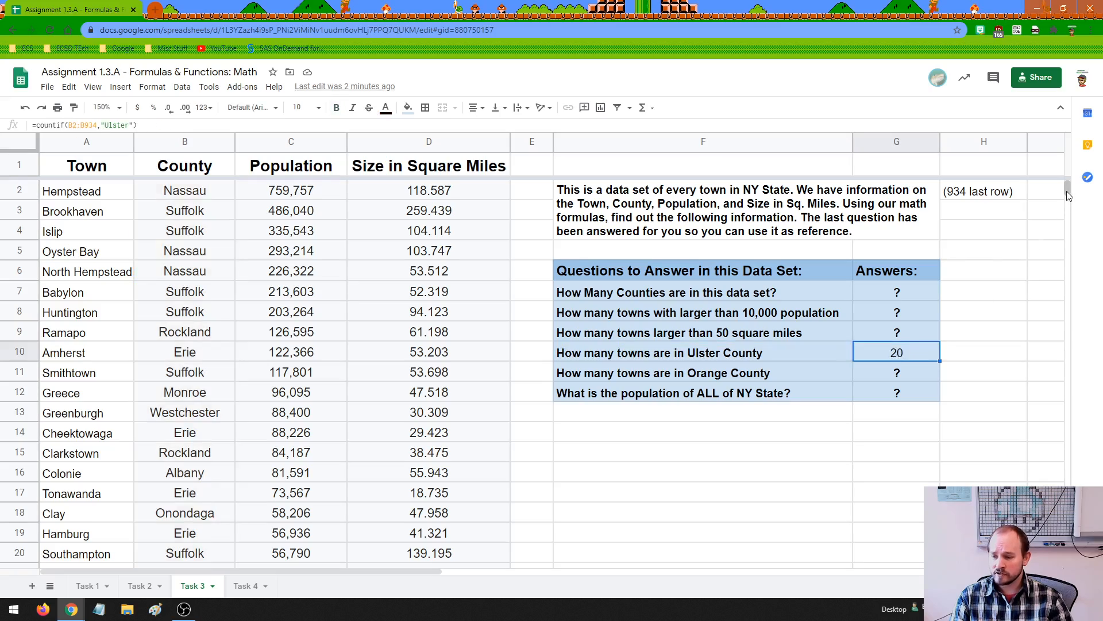
Check how far the town data extends, looking at the Population column and the last-row note beside the instructions
drag(1067, 191, 1047, 207)
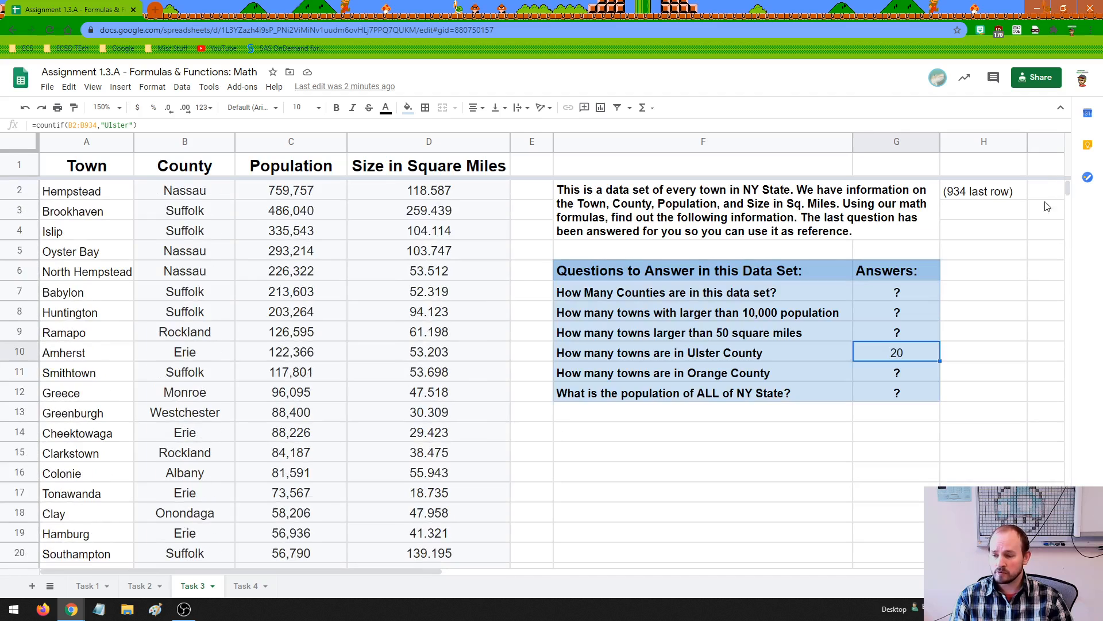
click(278, 194)
drag(278, 194, 289, 553)
click(259, 352)
click(292, 195)
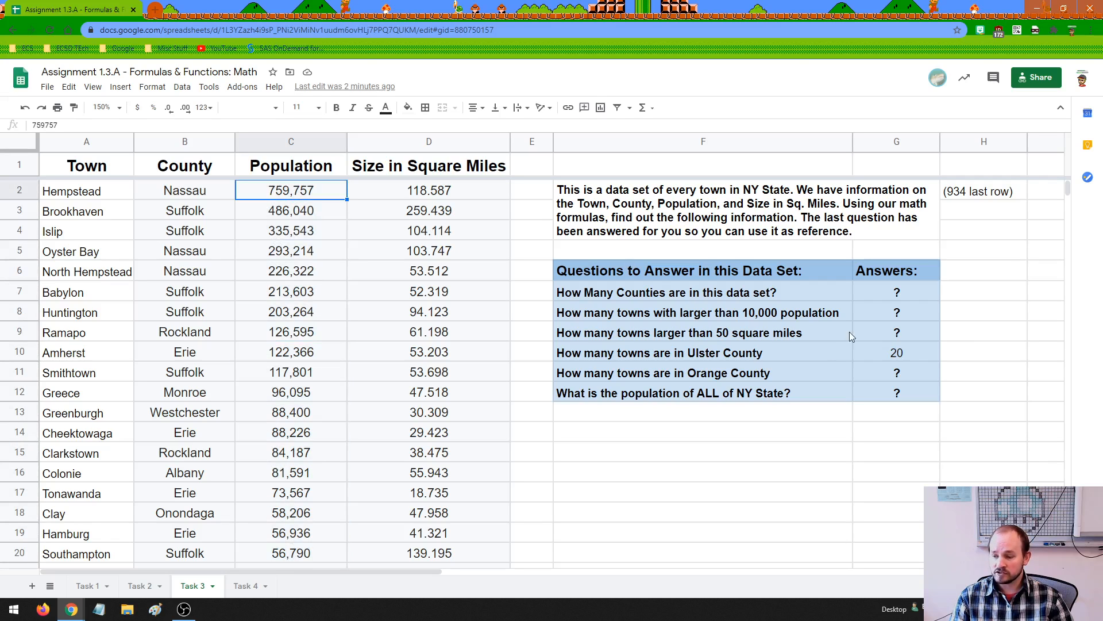
click(956, 197)
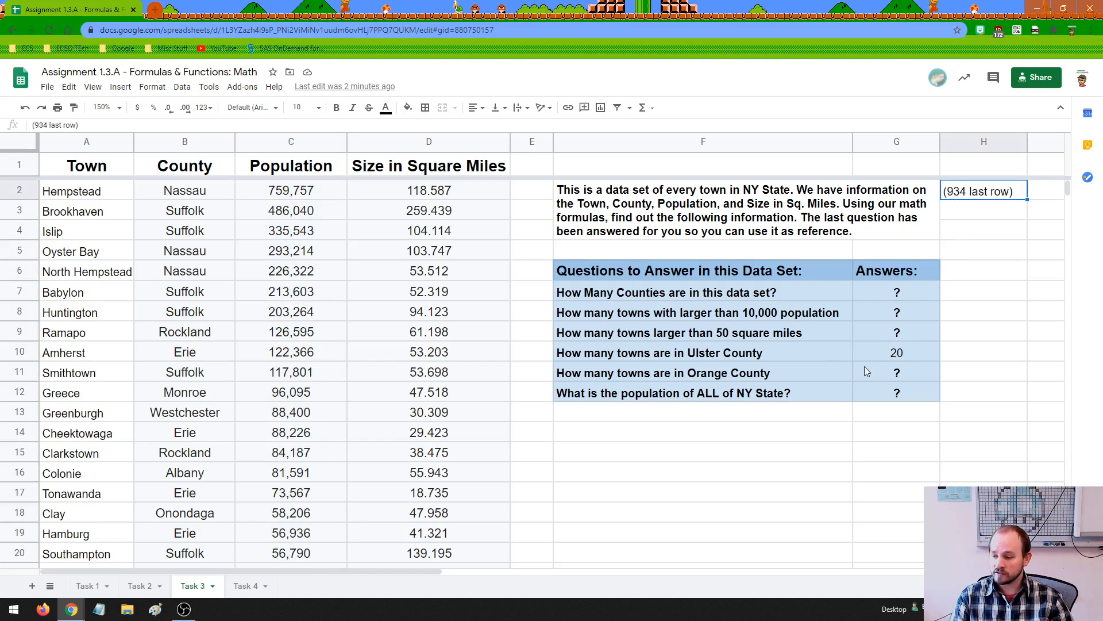
Following the Ulster County formula, replace the Orange County answer's placeholder with =countif(B2:B934,"Orange")
double_click(891, 357)
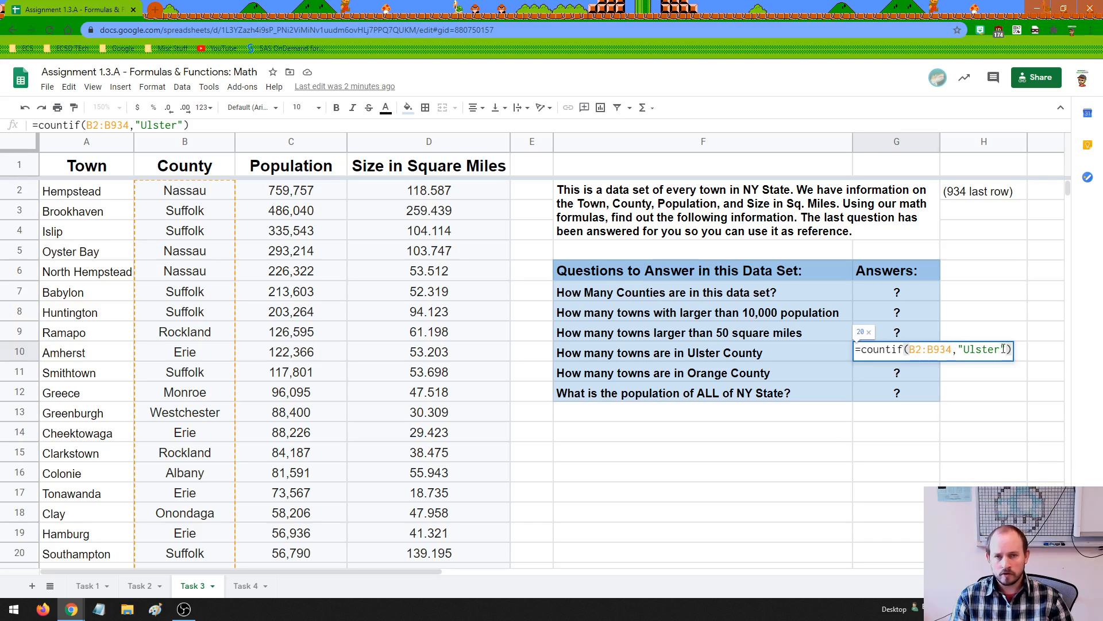
click(888, 373)
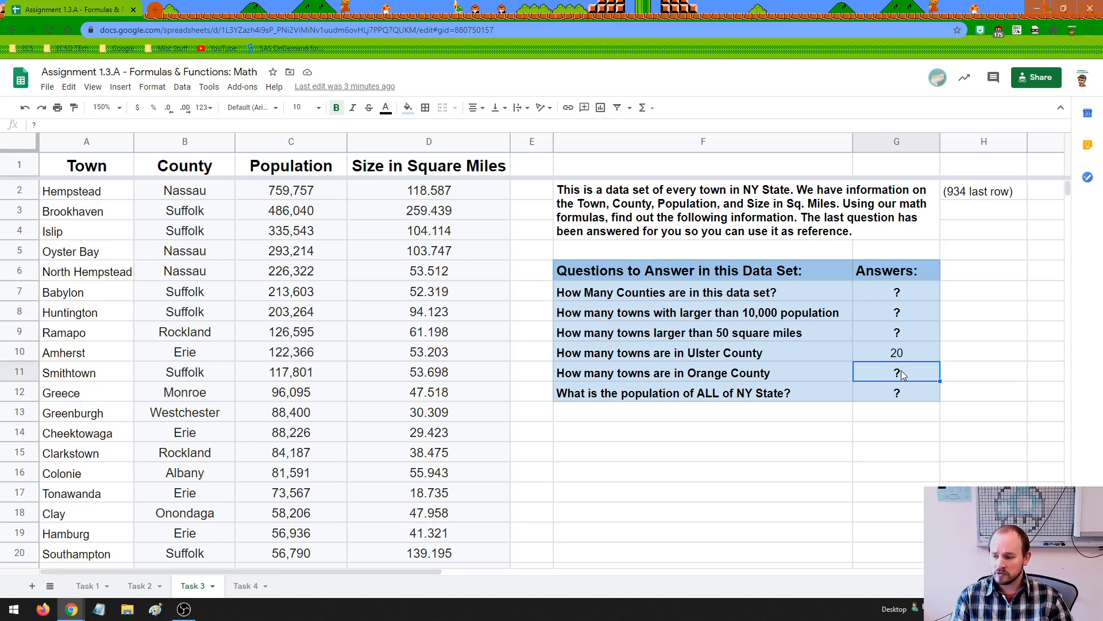
double_click(900, 376)
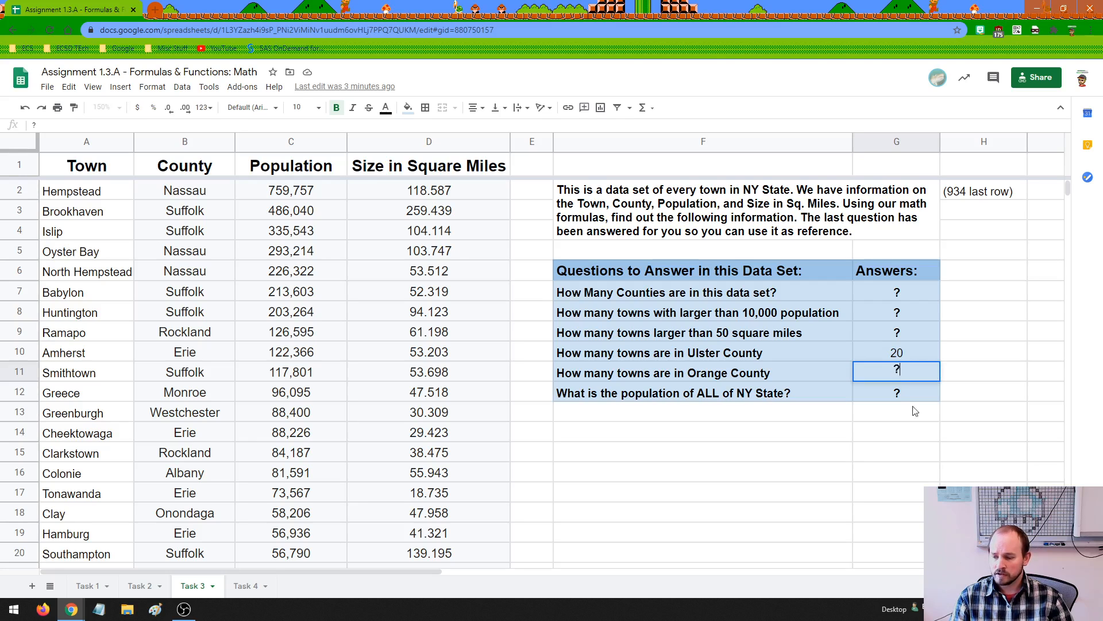
key(BackSpace)
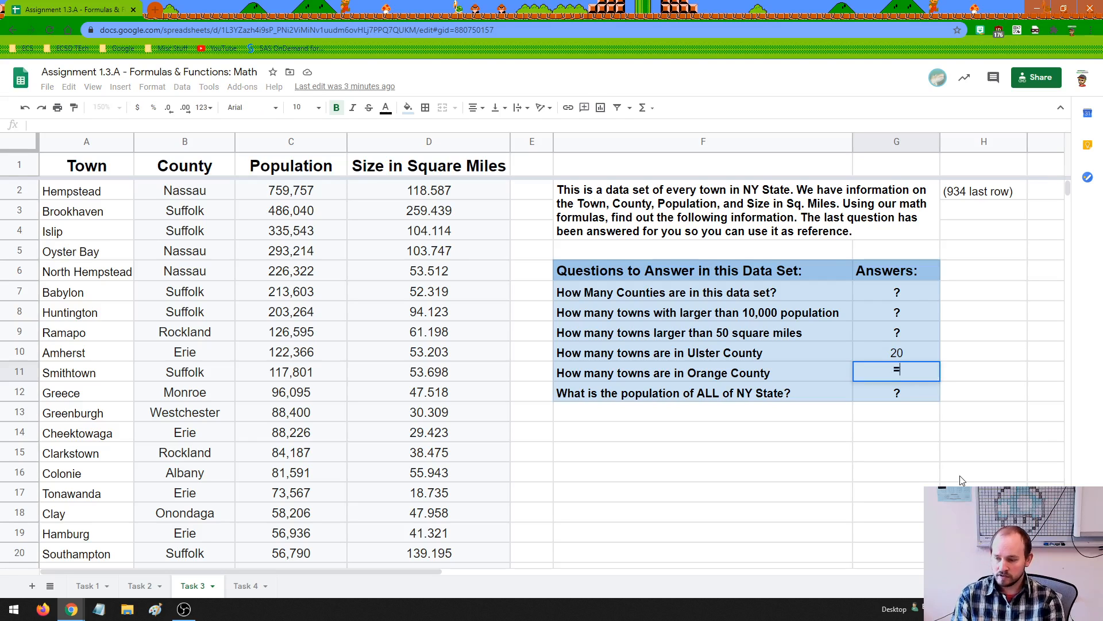
text(=count)
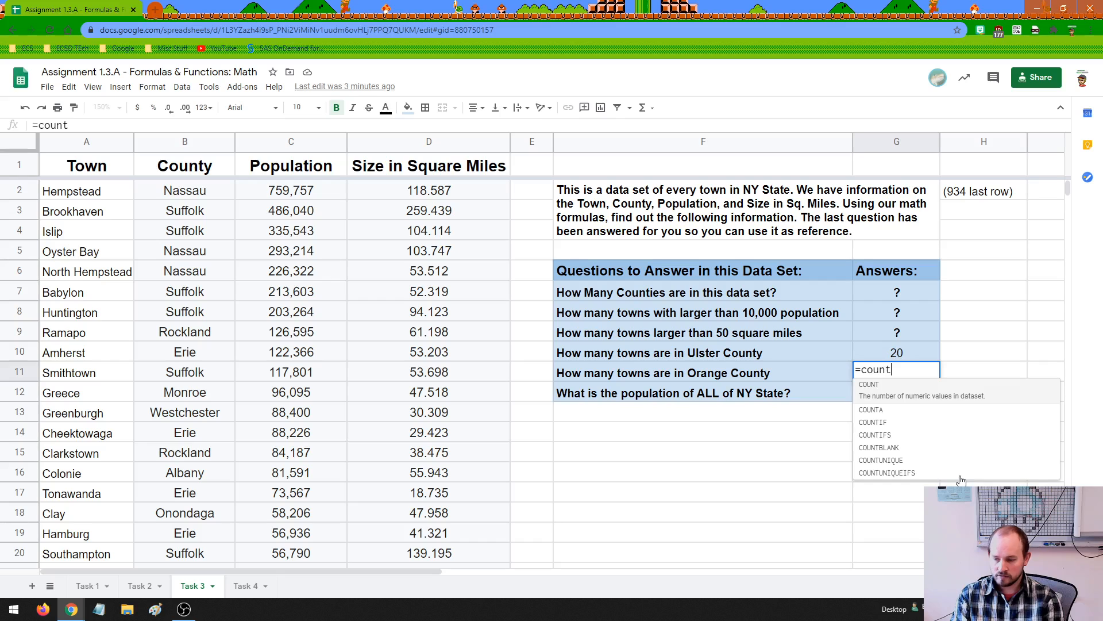
text(if()
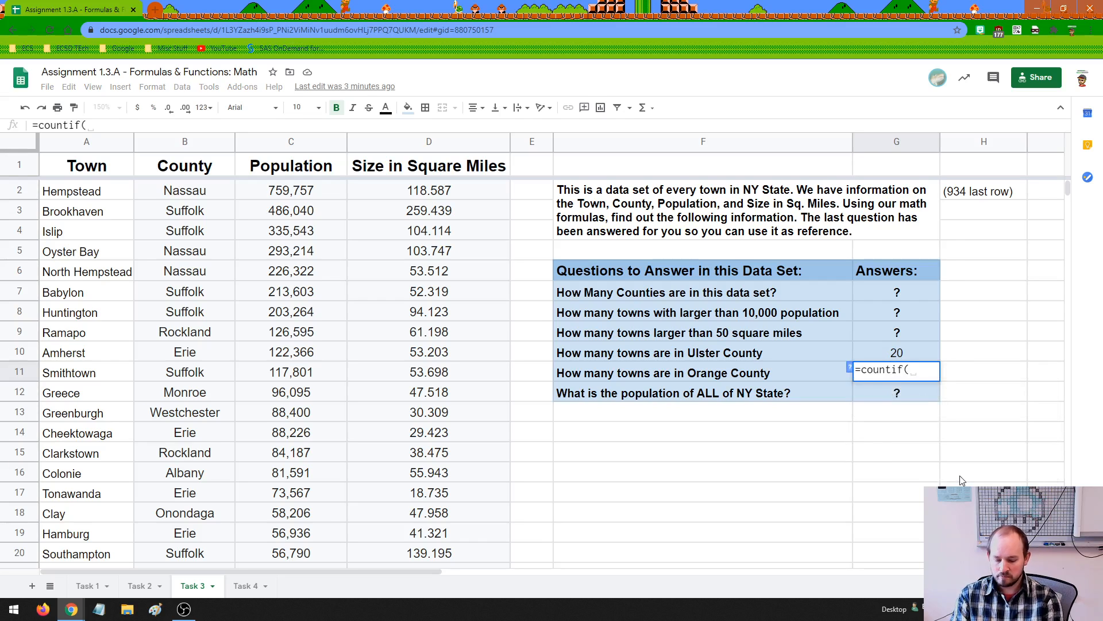
text(B2:B93)
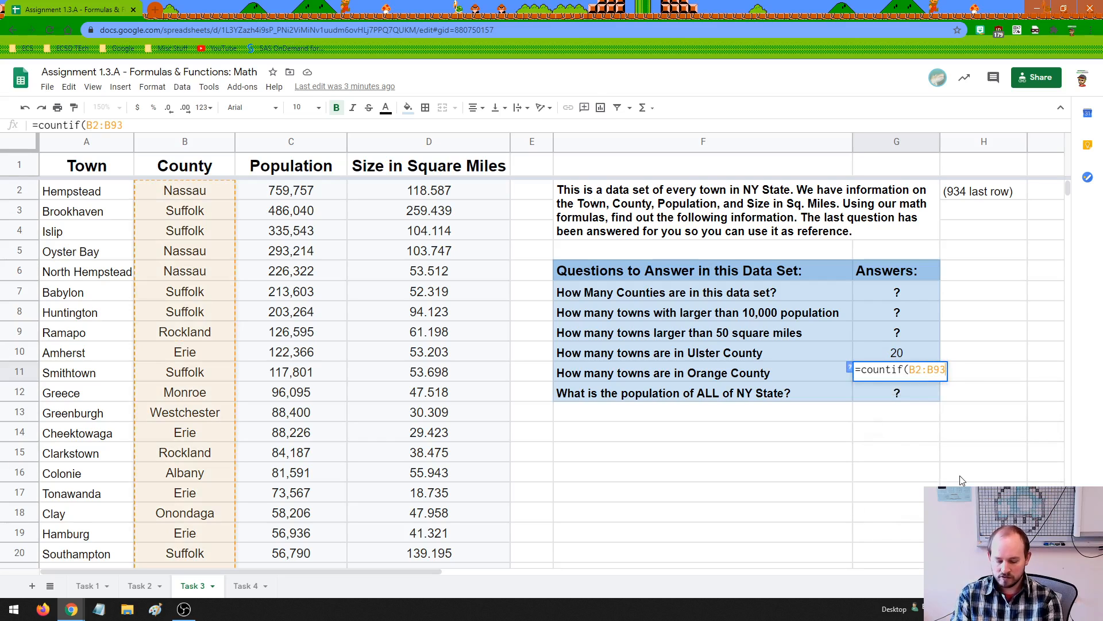
text(4,)
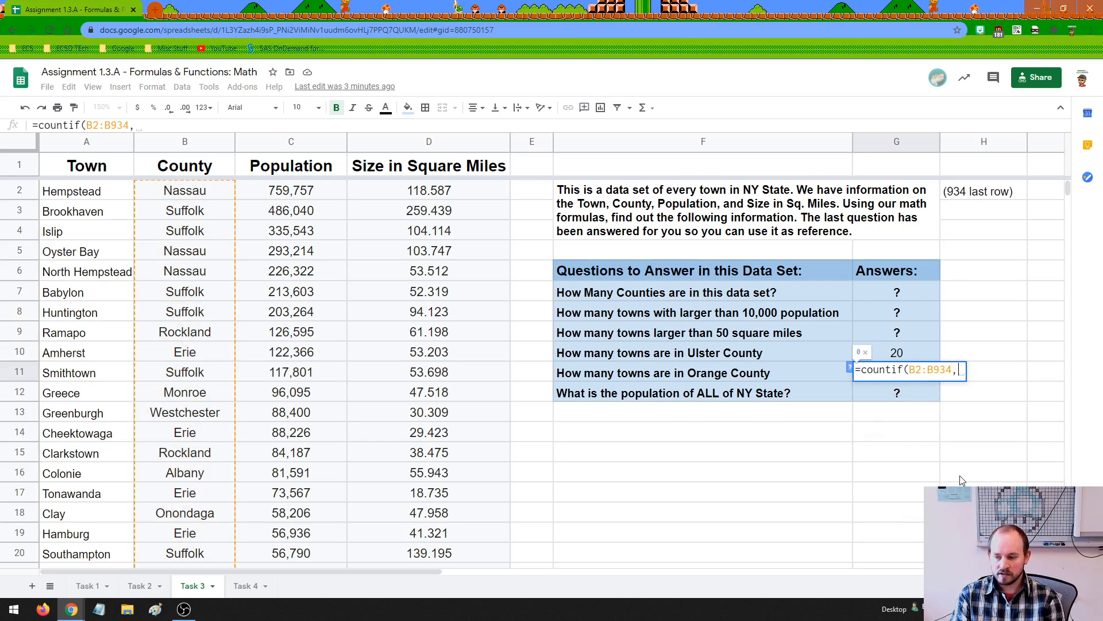
text(")
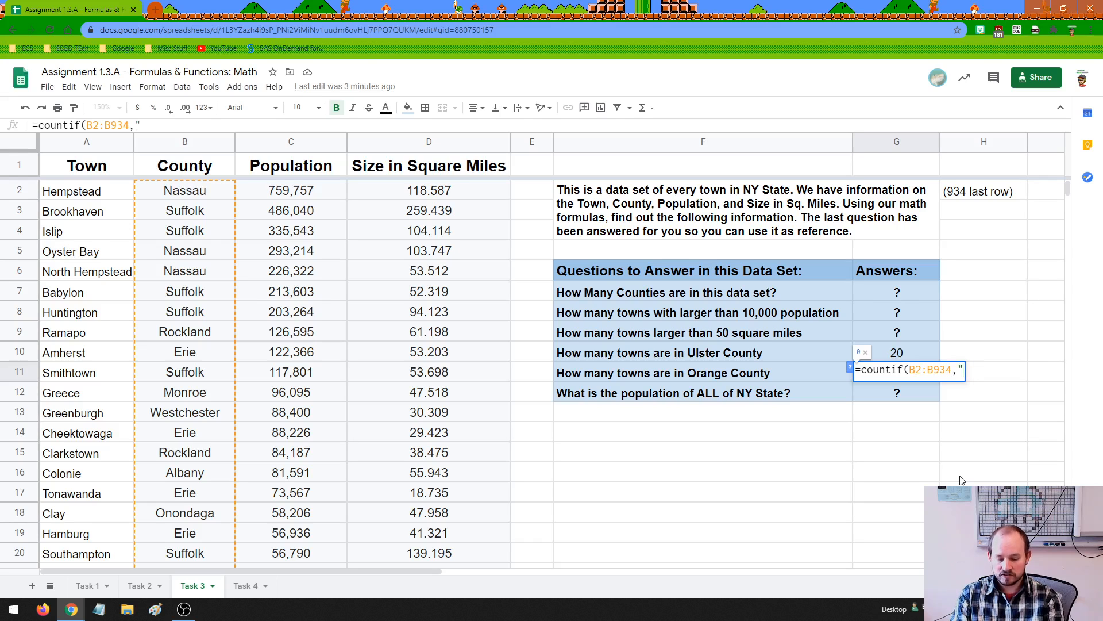
text(Orange)
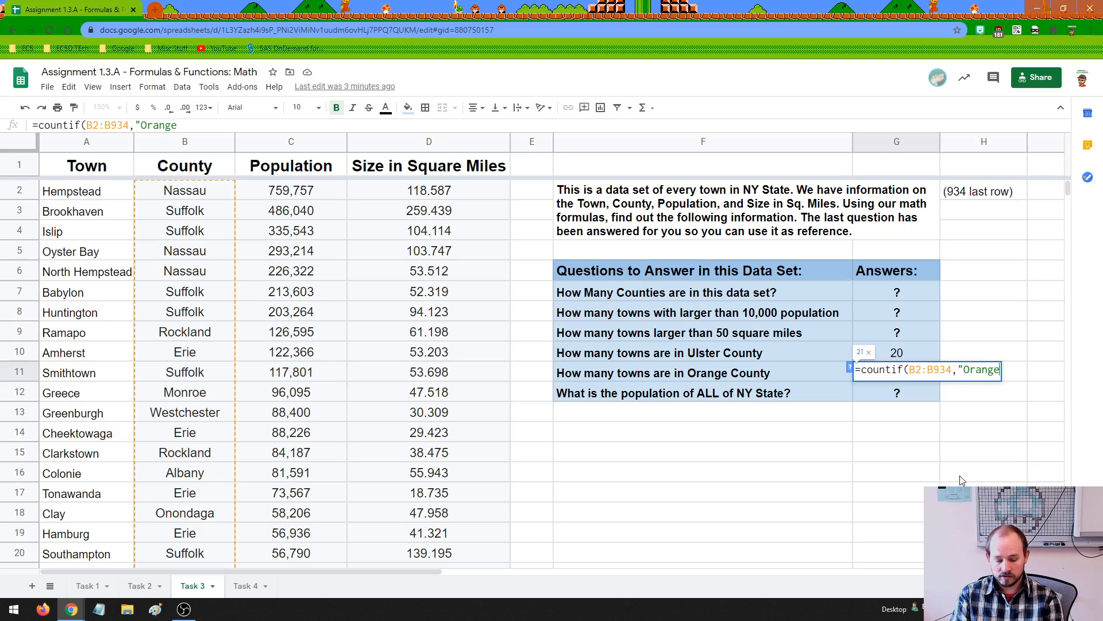
text("))
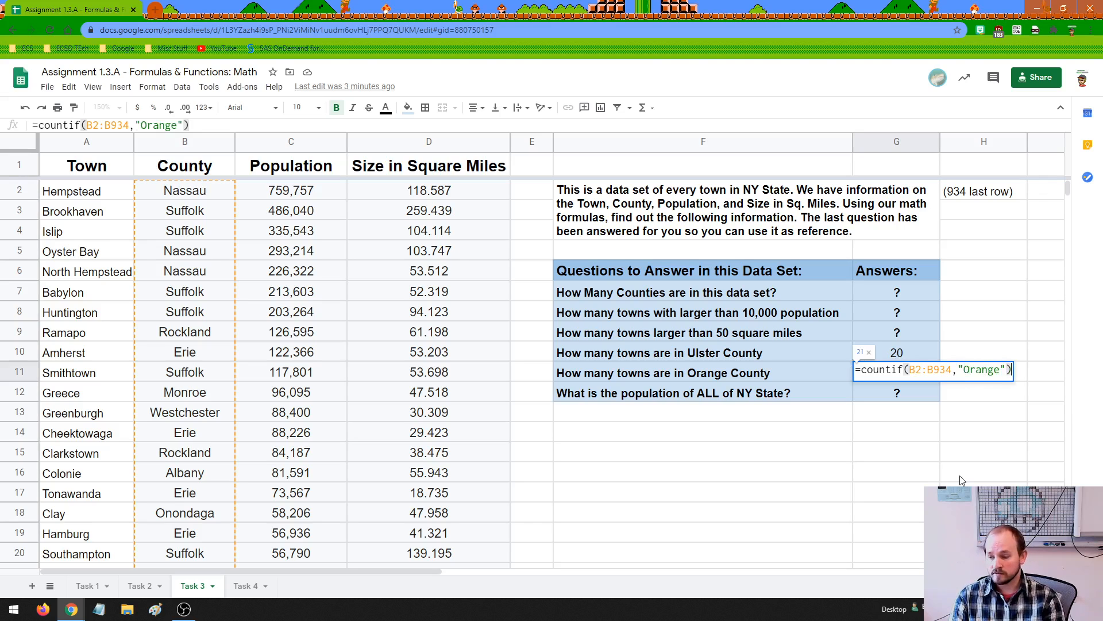
key(Return)
Compare the COUNTIF formulas that answer the Ulster County and Orange County questions
click(910, 375)
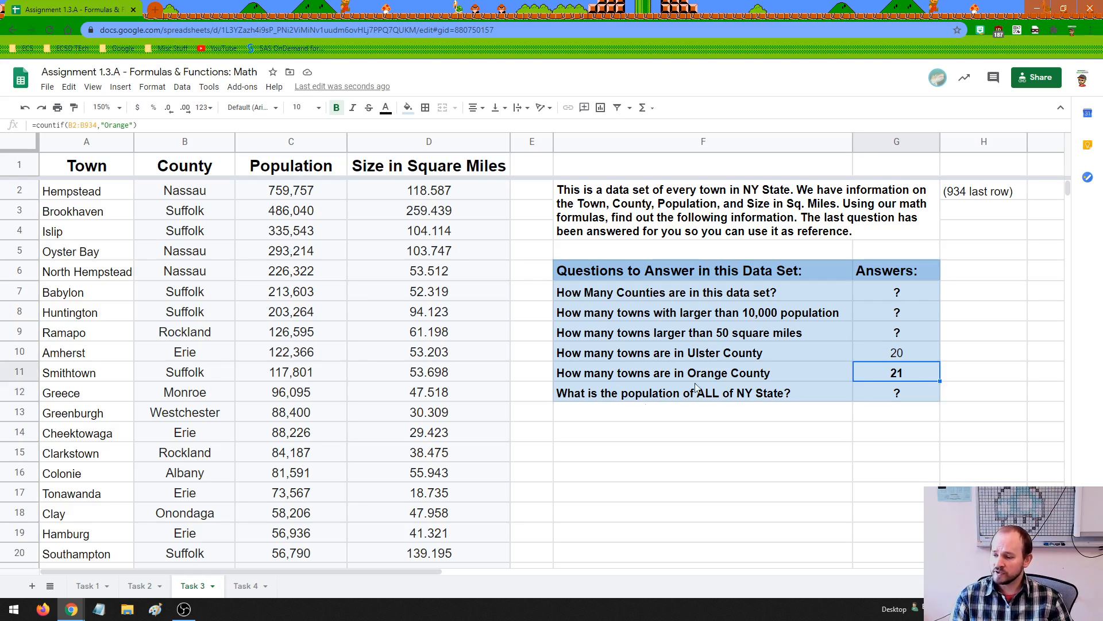
click(887, 356)
click(889, 375)
click(875, 351)
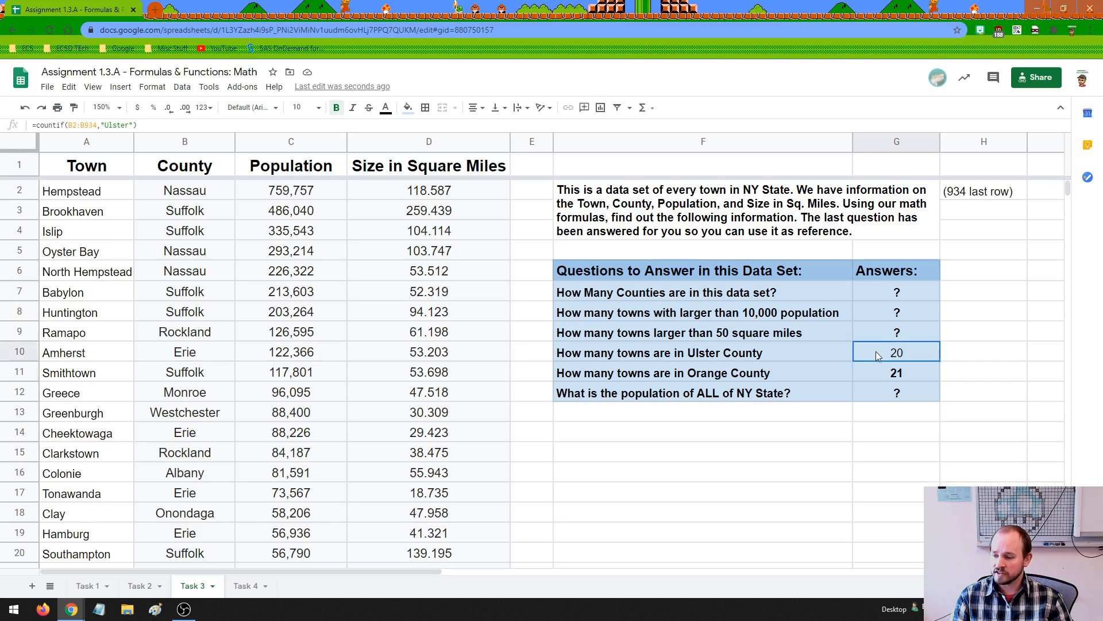
click(880, 374)
click(880, 353)
click(883, 376)
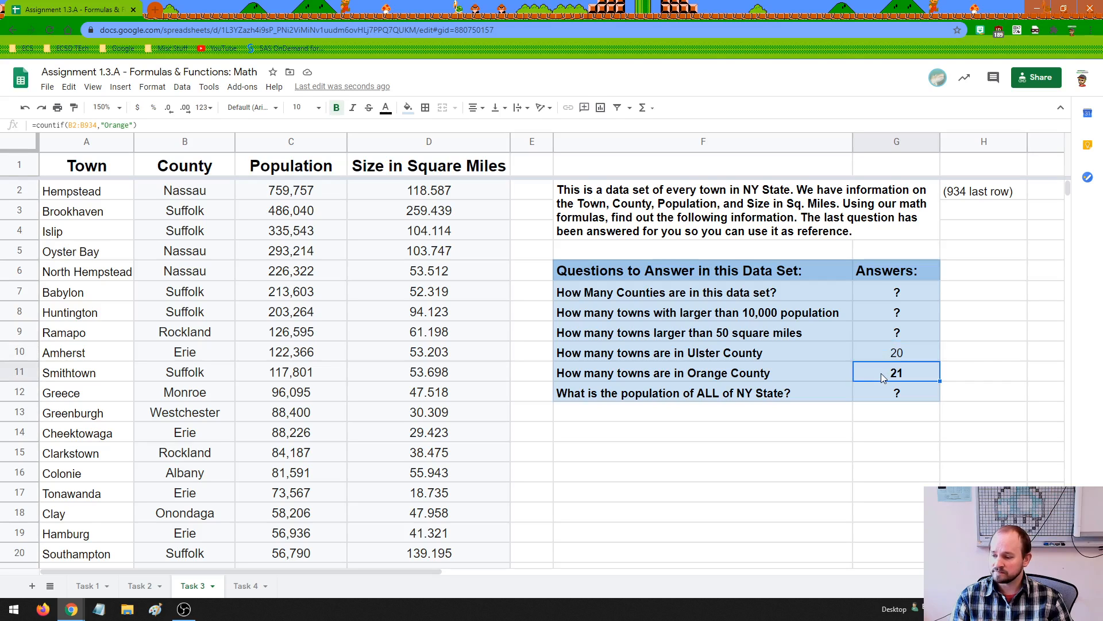
Answer how many counties are in the data set with the formula =countunique(B2:B934)
click(691, 433)
click(653, 297)
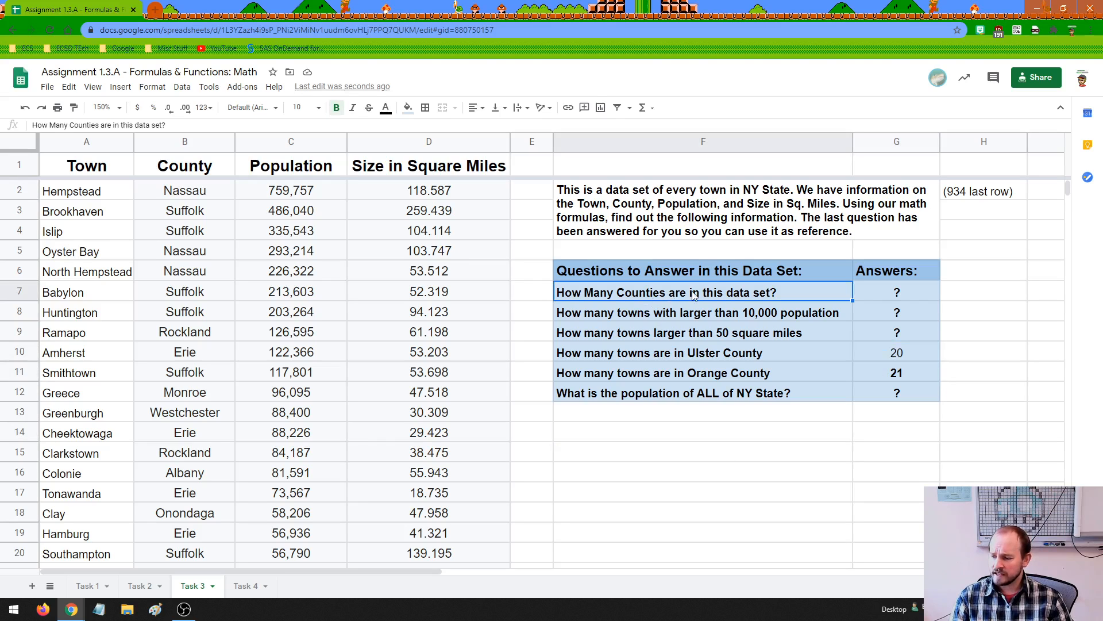
click(897, 290)
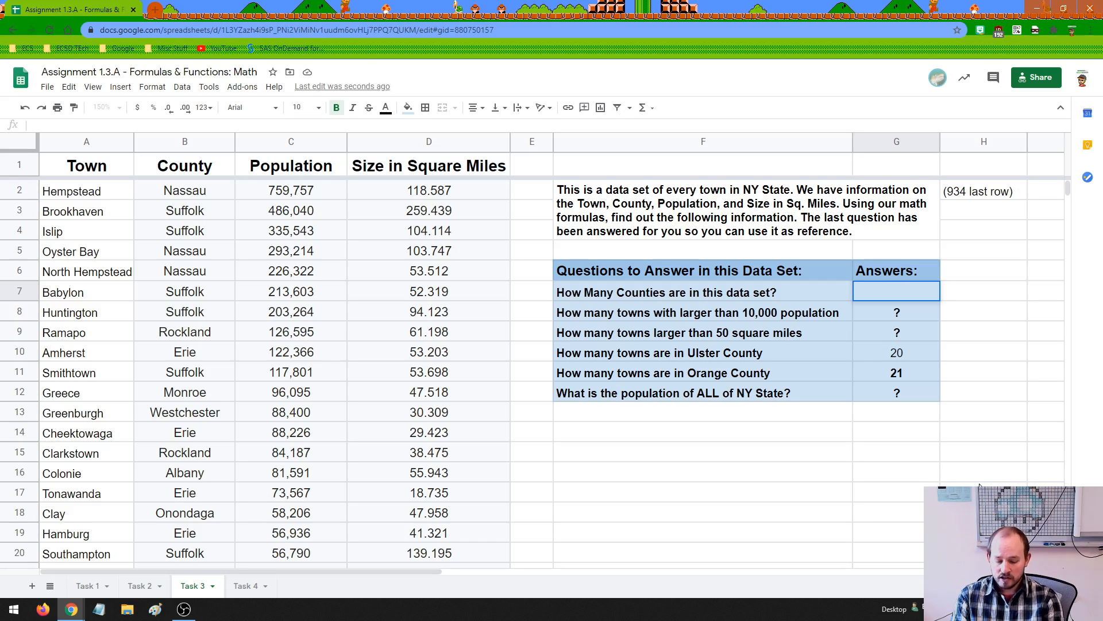
text(c)
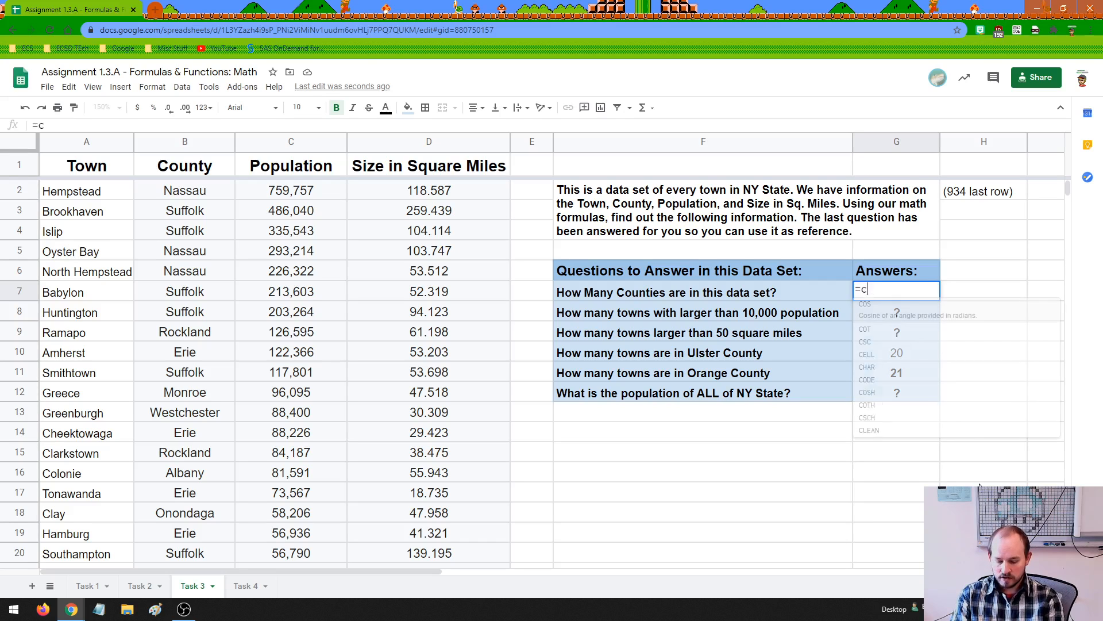
text(ountunique)
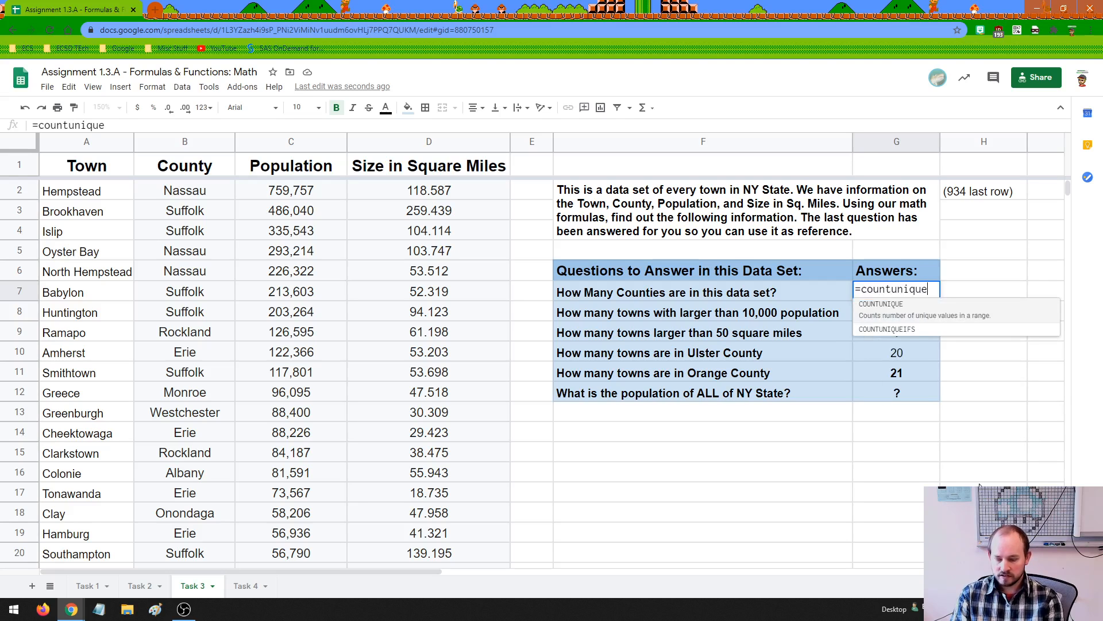
text(()
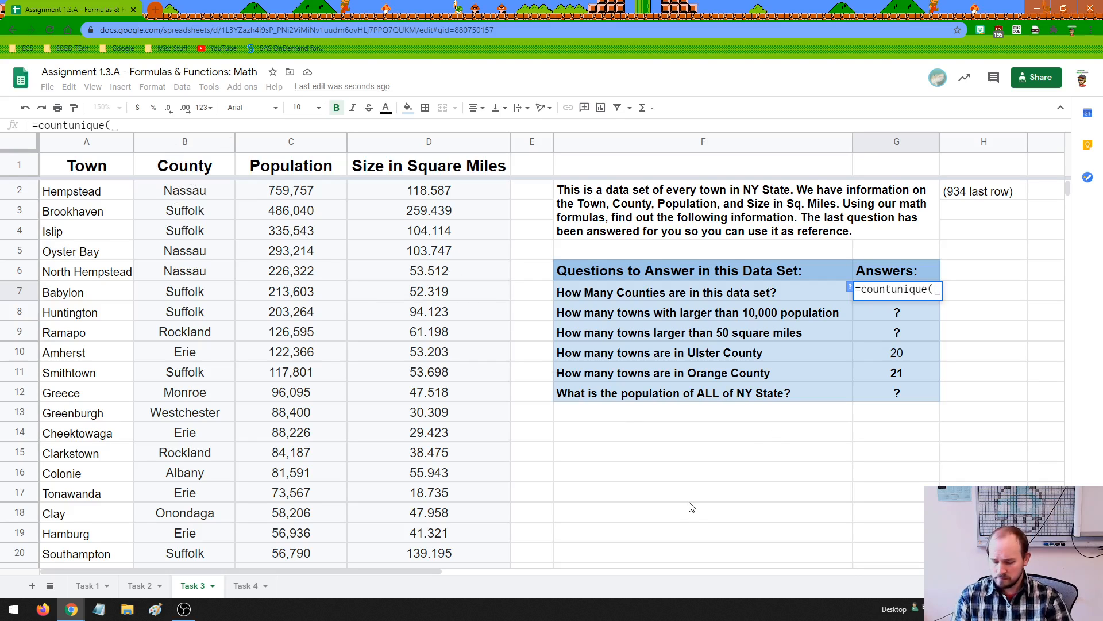
text(B2)
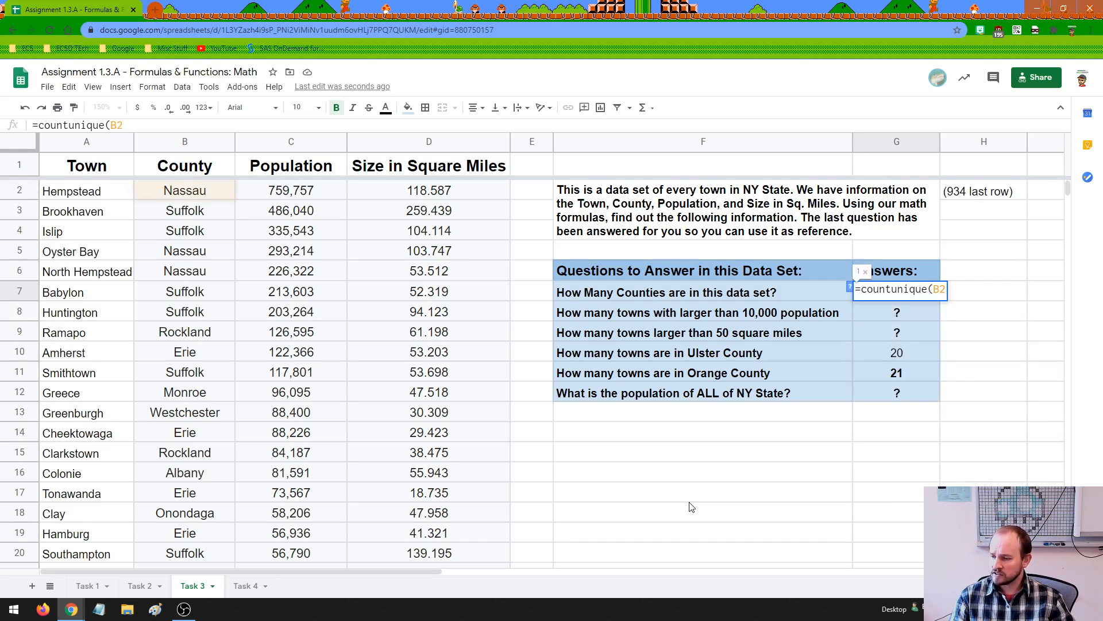
text(:)
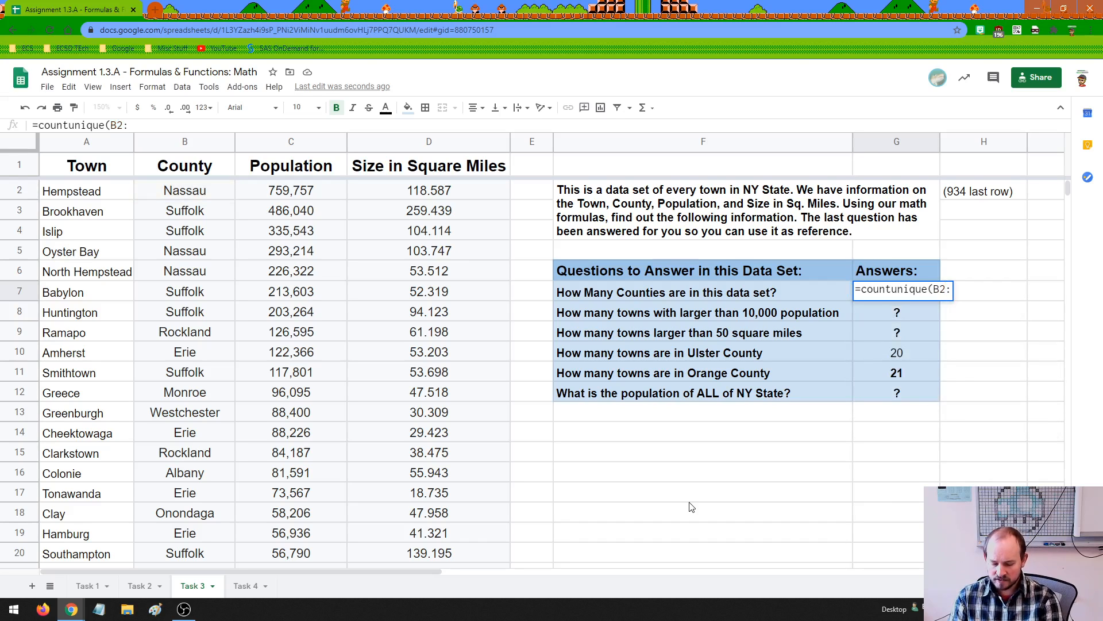
text(B93)
text(4)
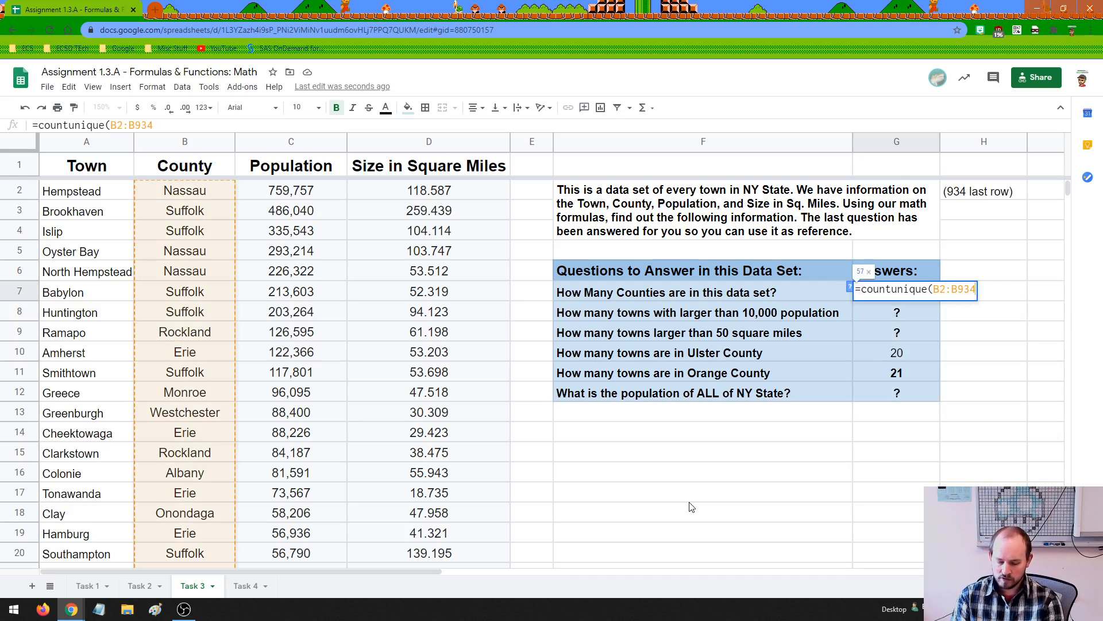
text())
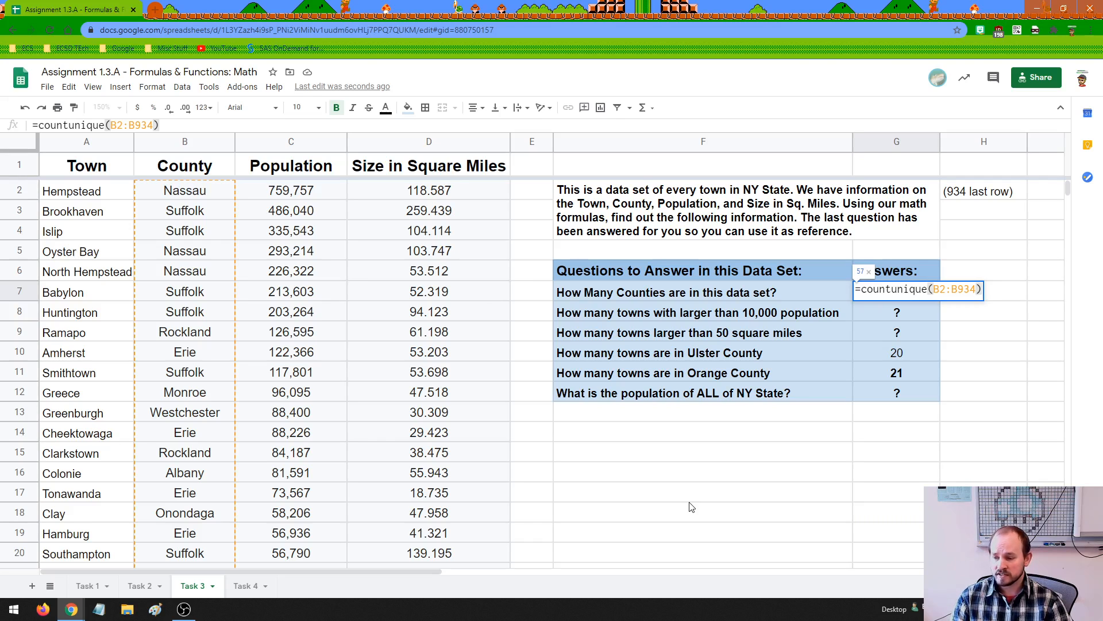
key(Return)
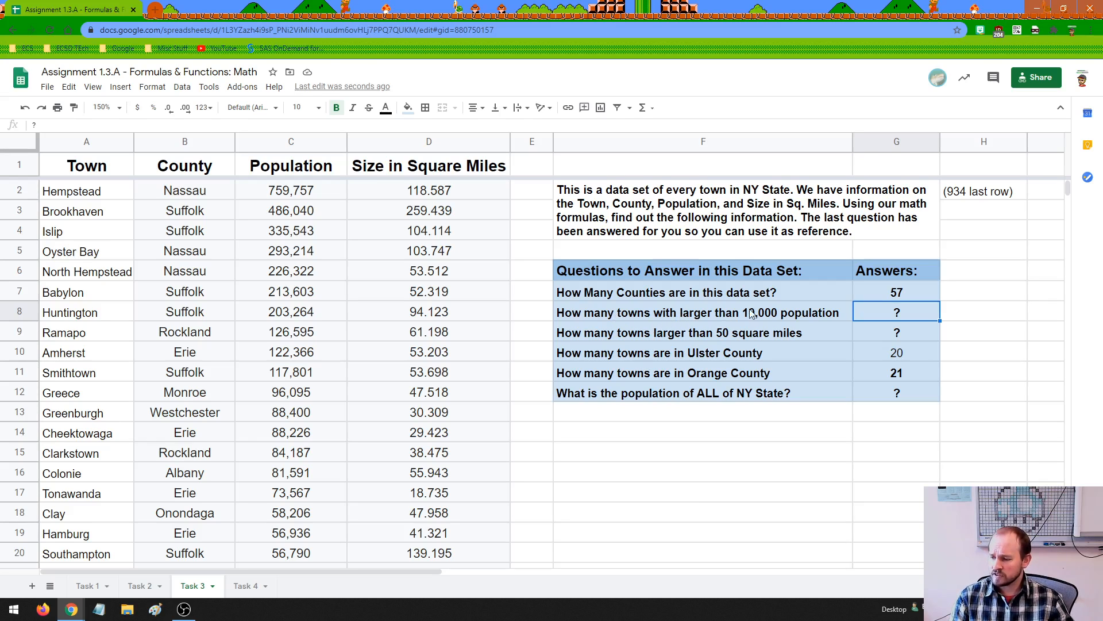
Answer how many towns have a population larger than 10,000 with the formula =countif(C2:C934,">10000")
double_click(900, 316)
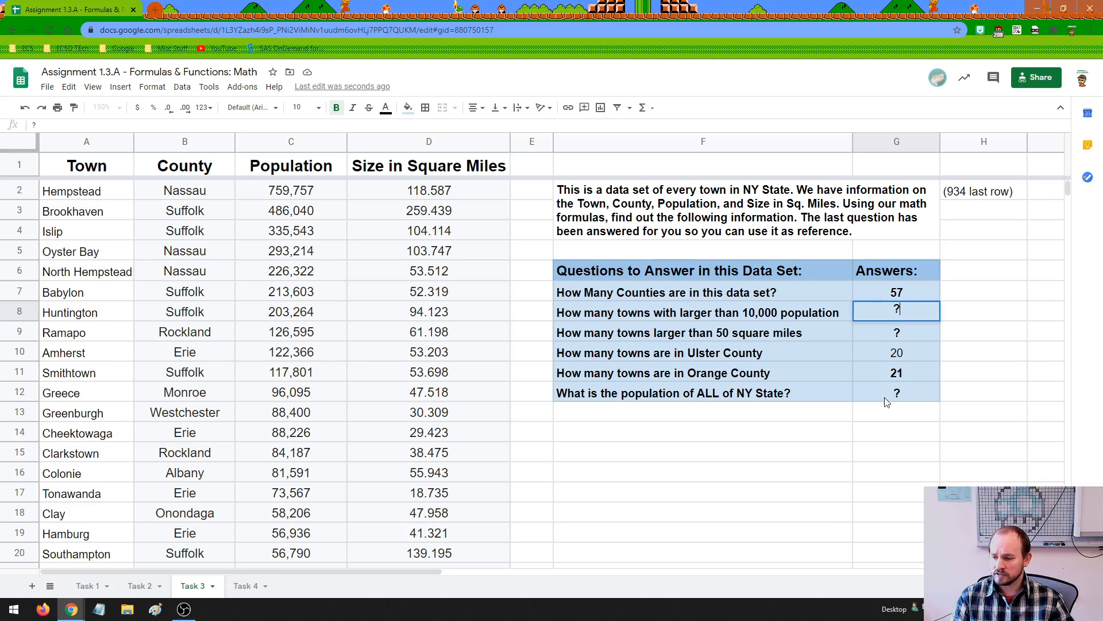
key(BackSpace)
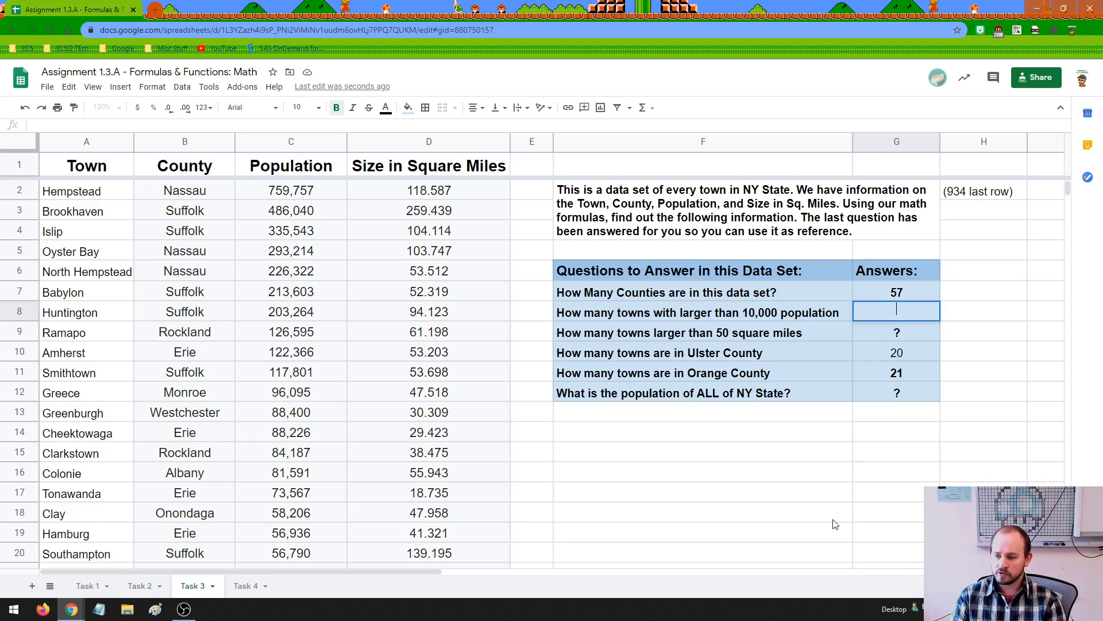
text(=)
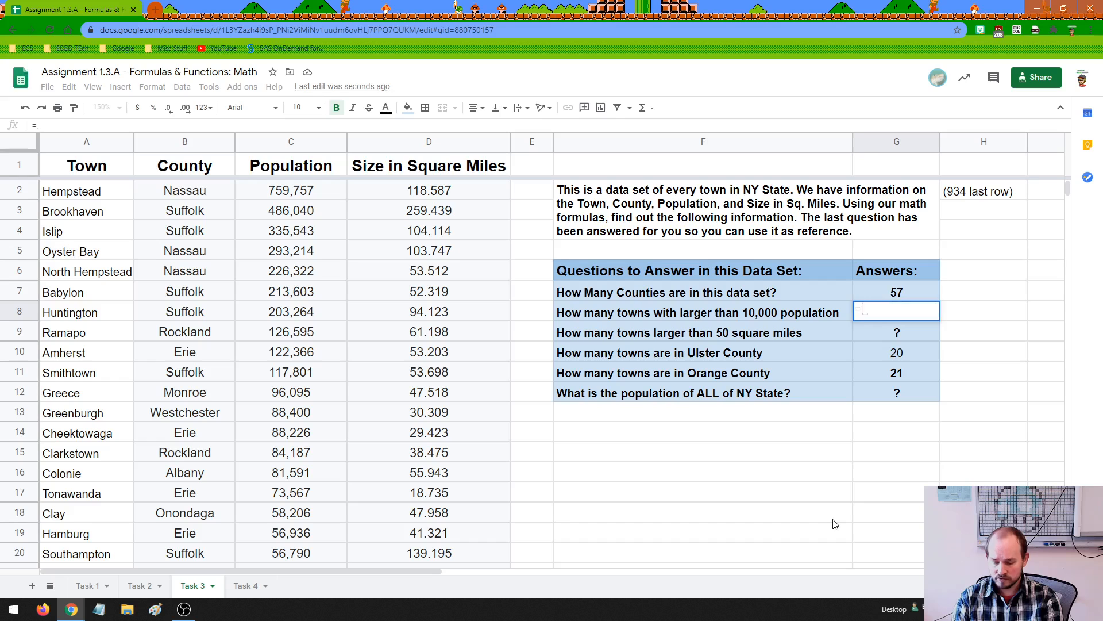
text(countif)
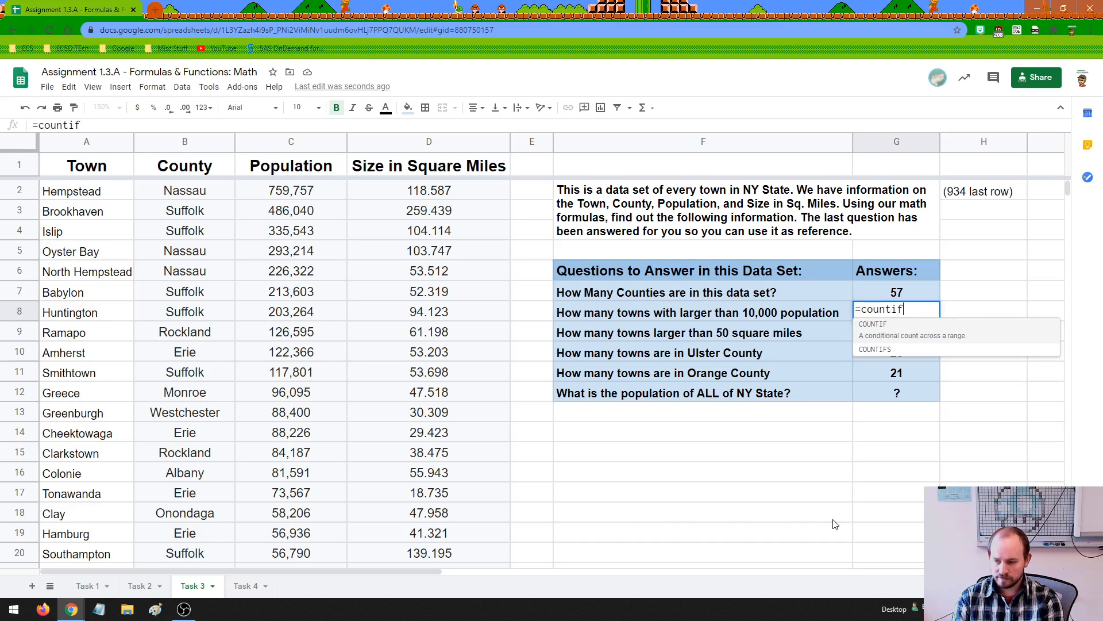
text(()
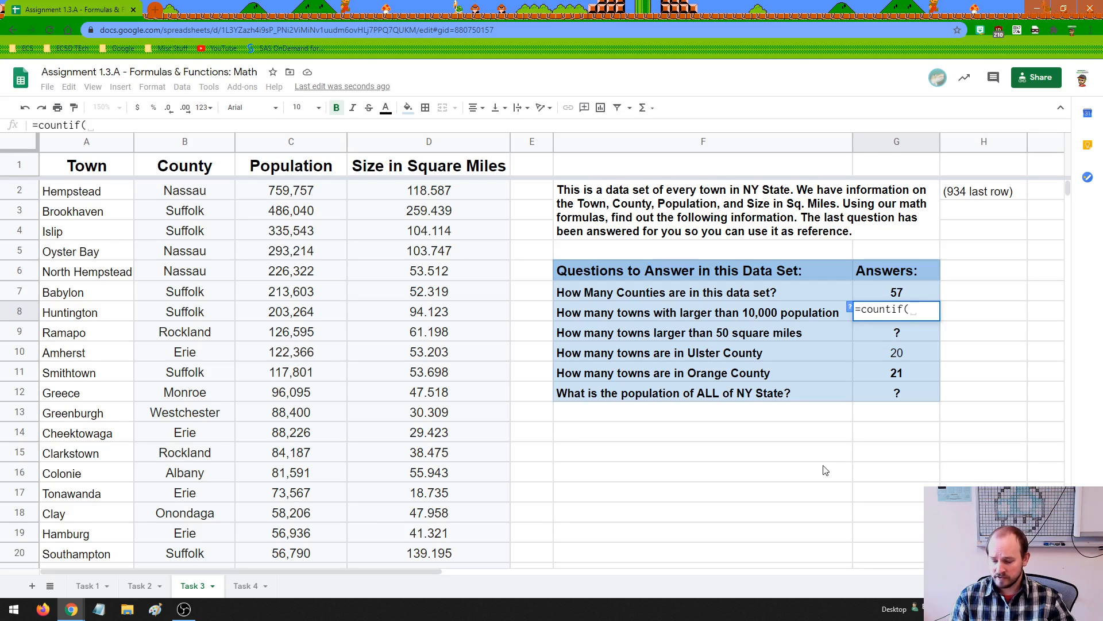
text(C2)
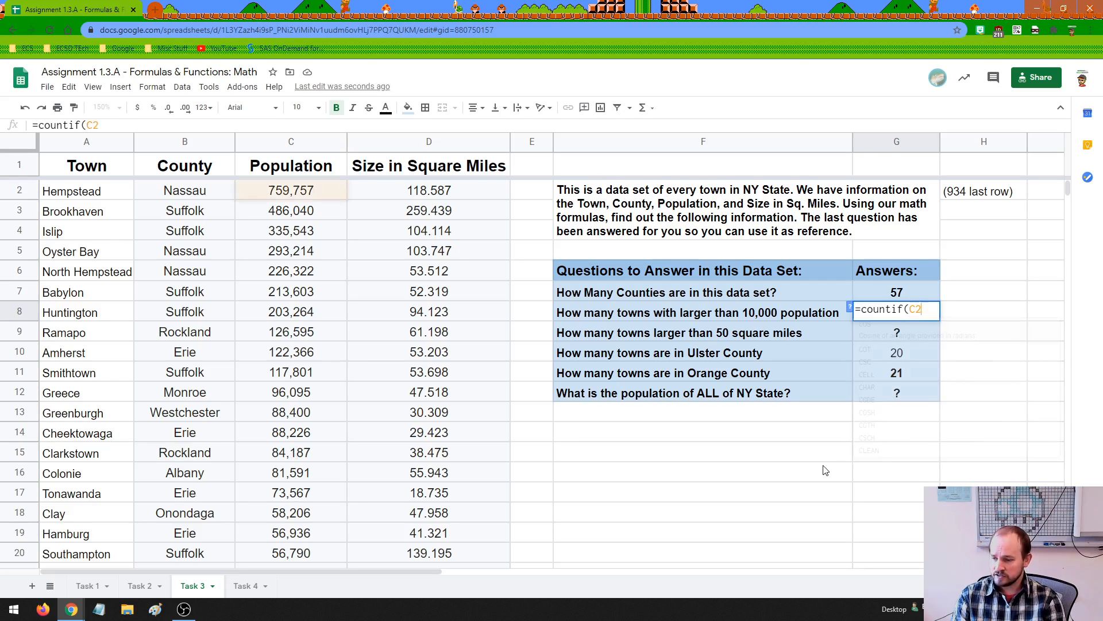
text(:C934)
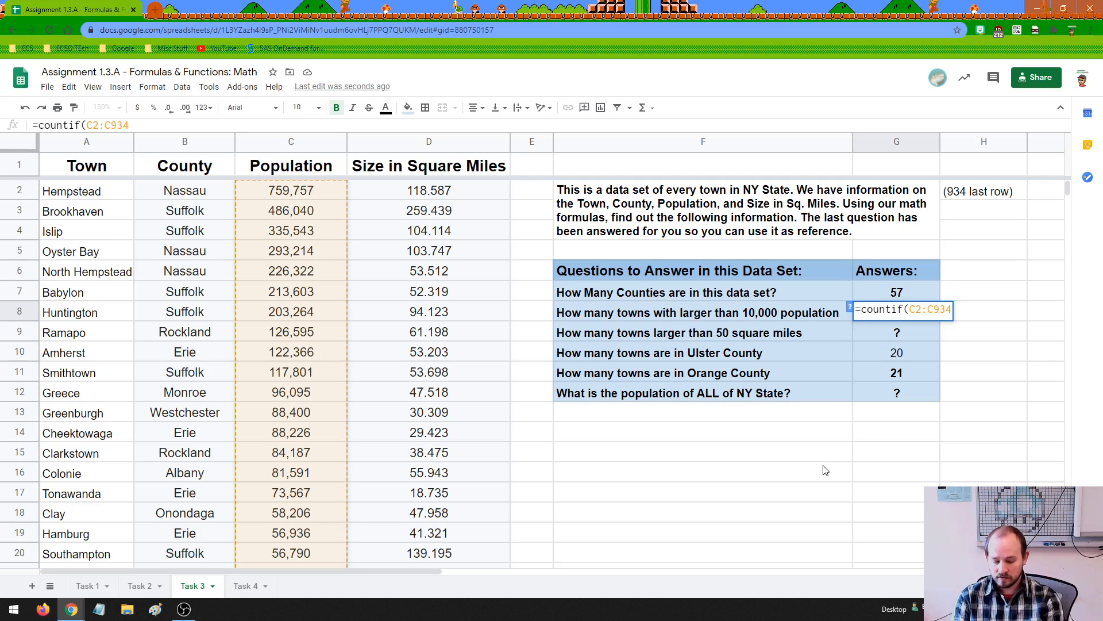
text(,)
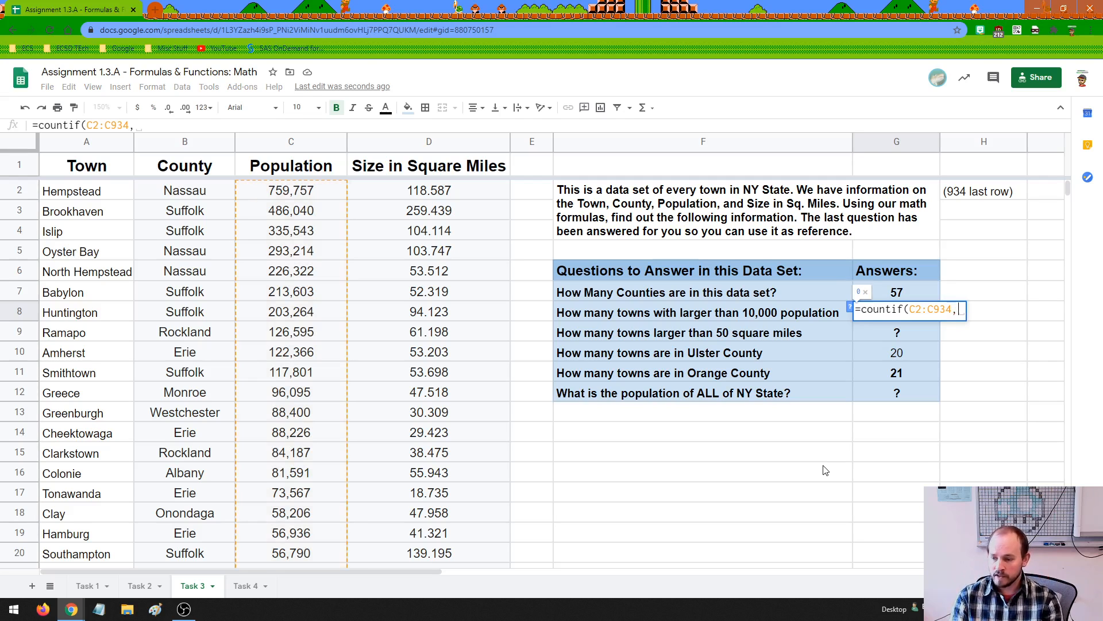
text(")
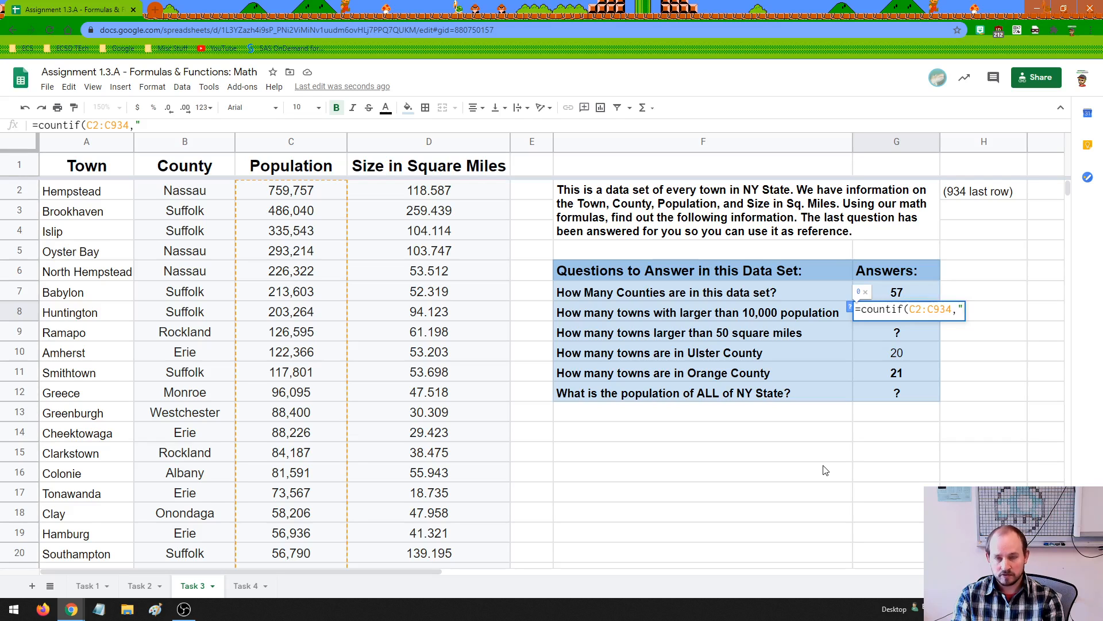
text(>10)
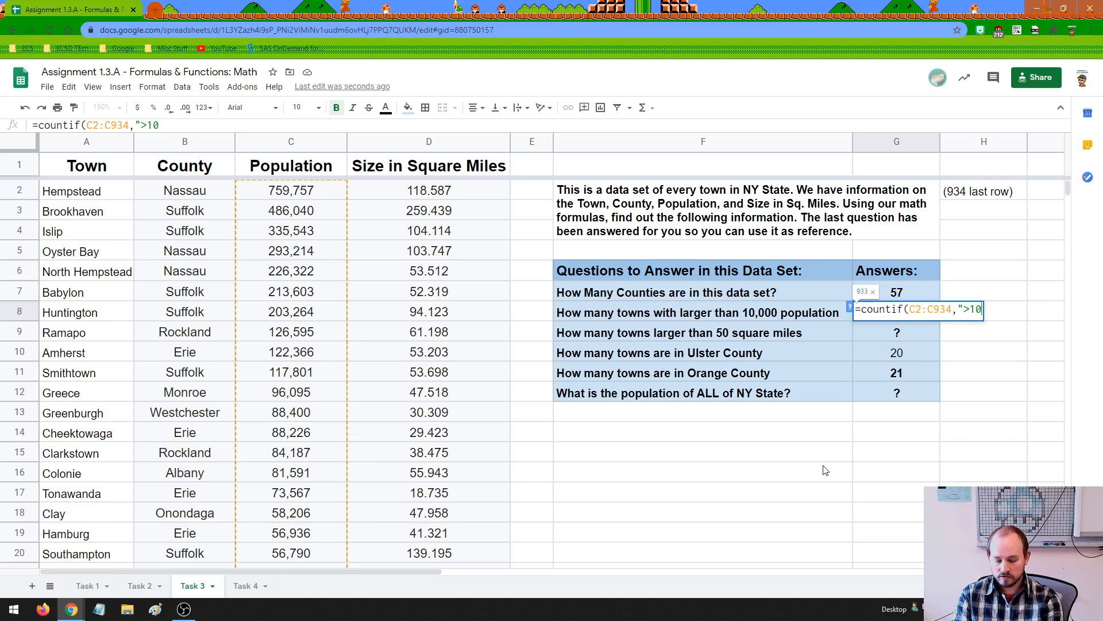
text(000)
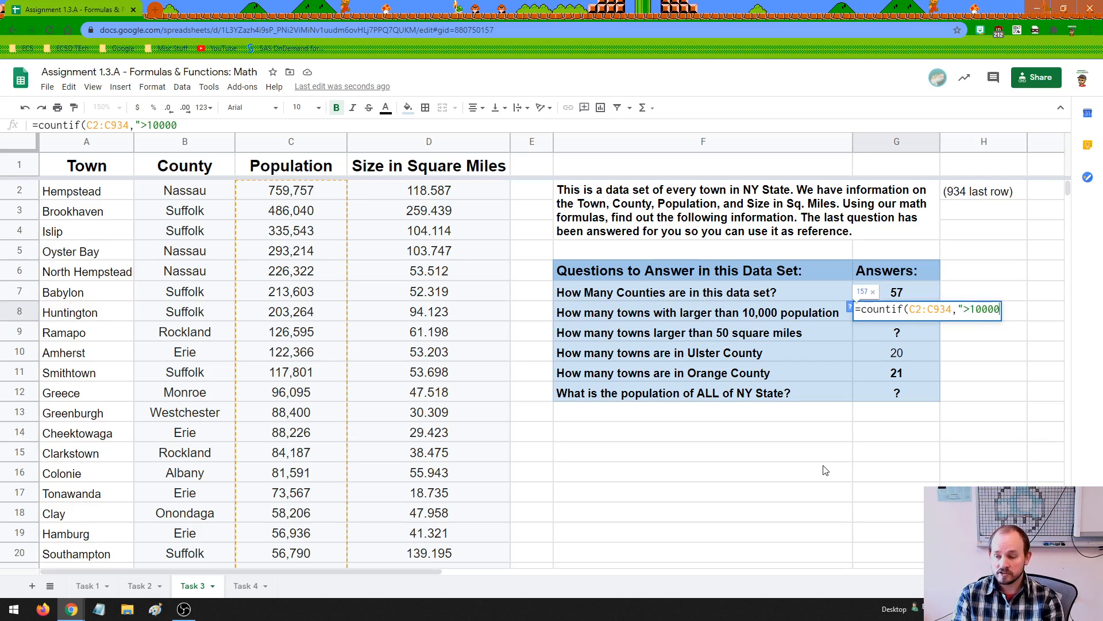
text(")
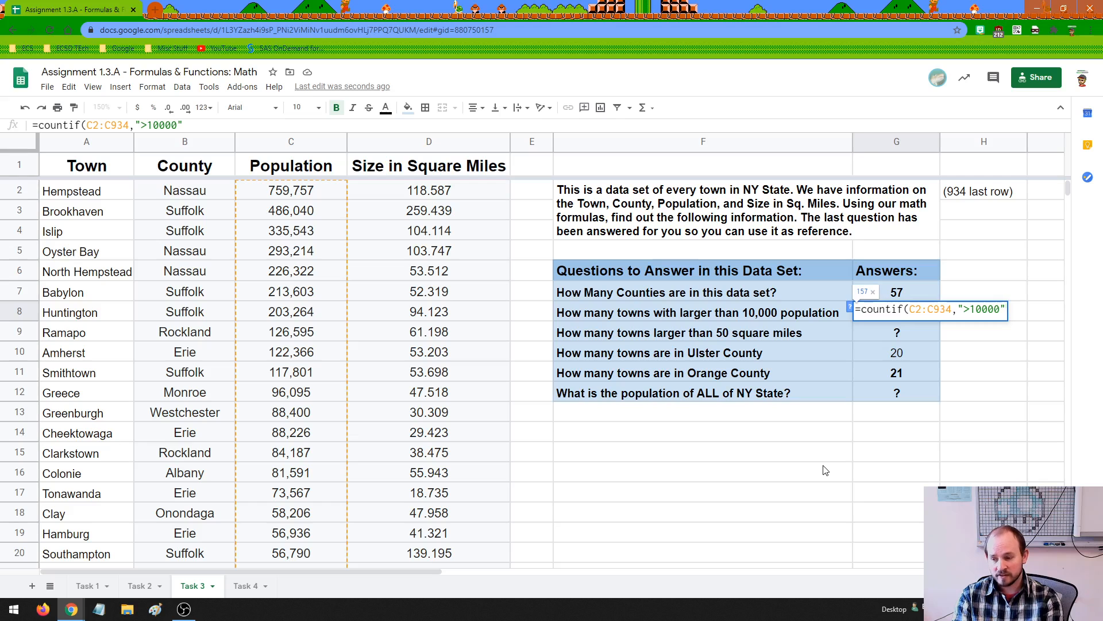
text())
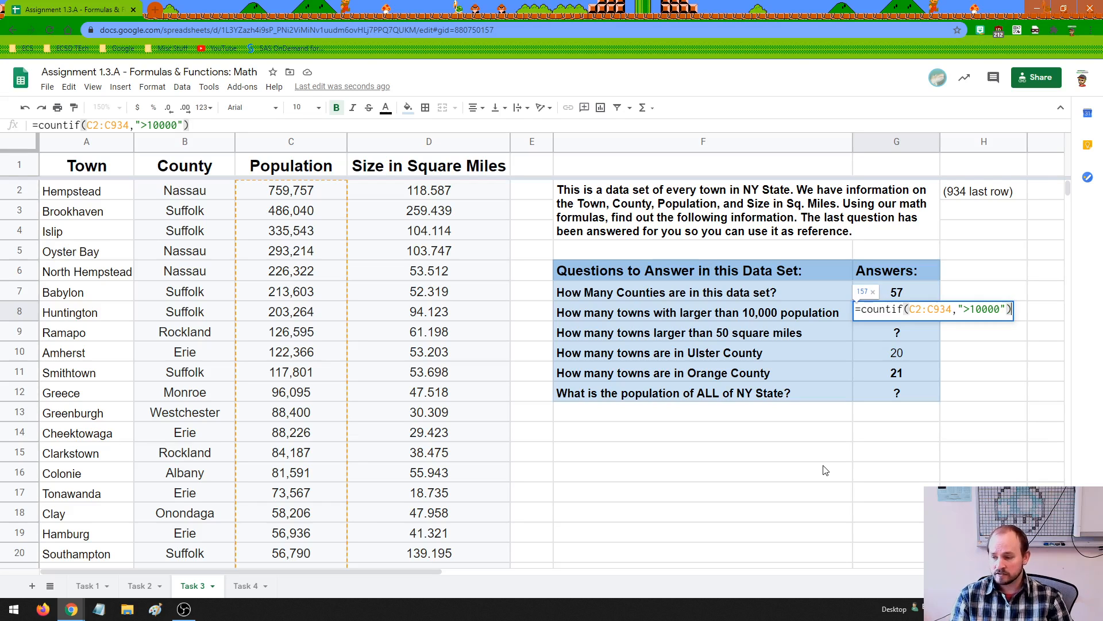
key(Return)
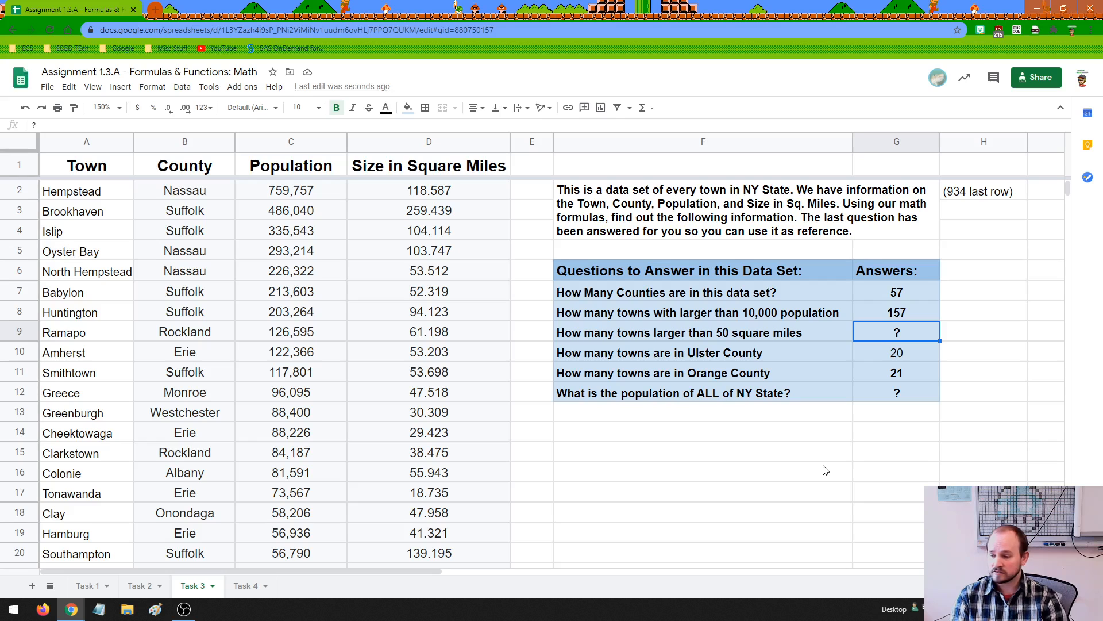
Review the unanswered questions on towns over 50 square miles and total NY State population alongside the Size in Square Miles and Population columns
click(772, 334)
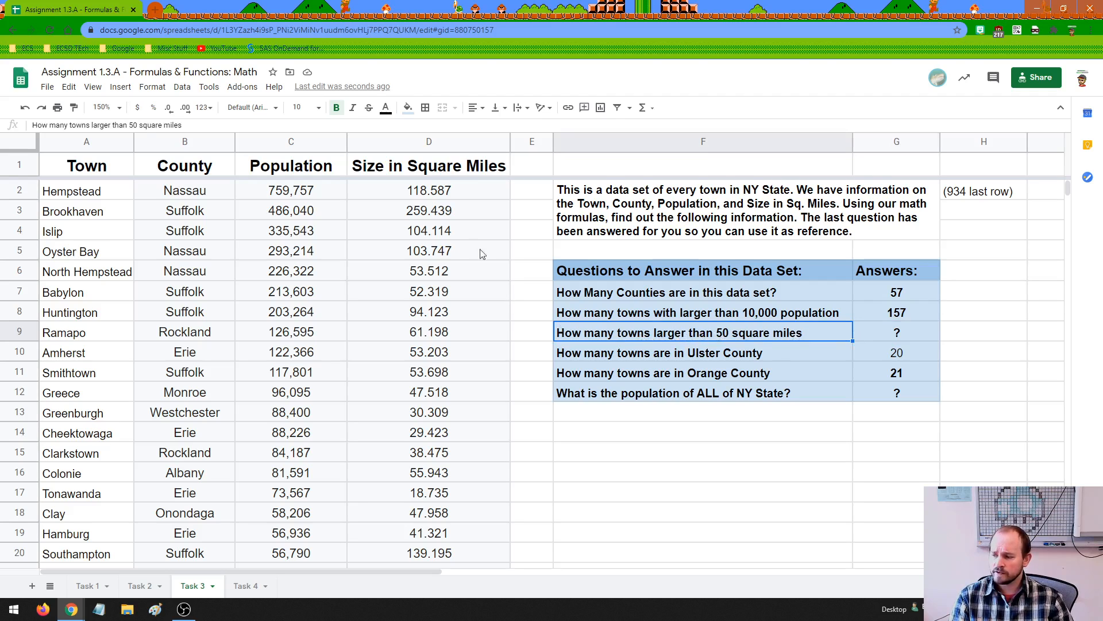
click(436, 138)
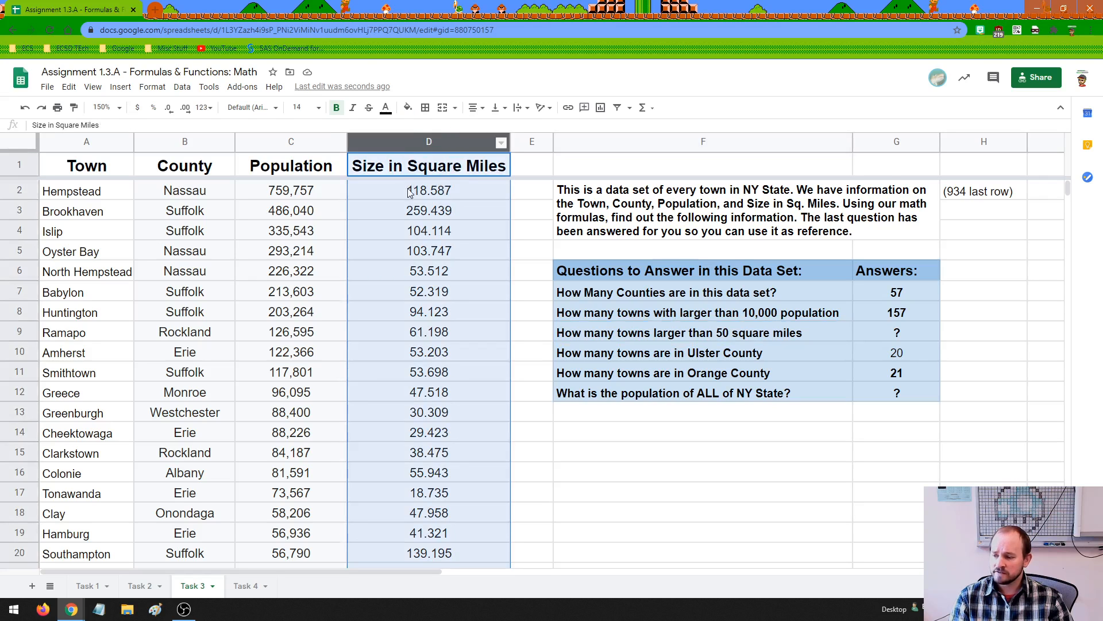
click(582, 422)
click(584, 397)
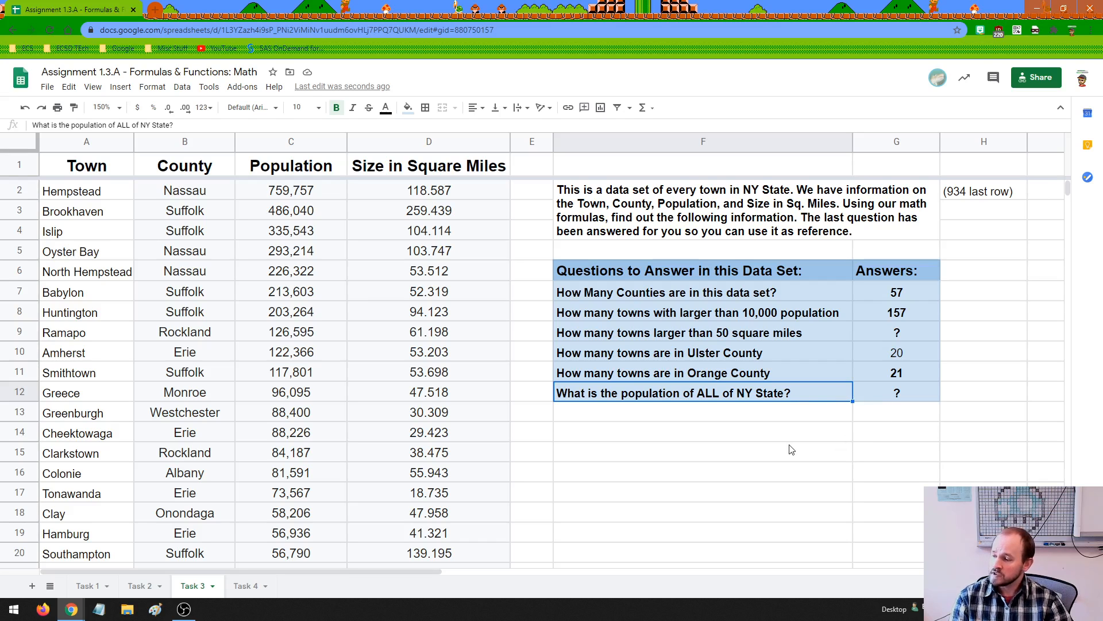
click(303, 191)
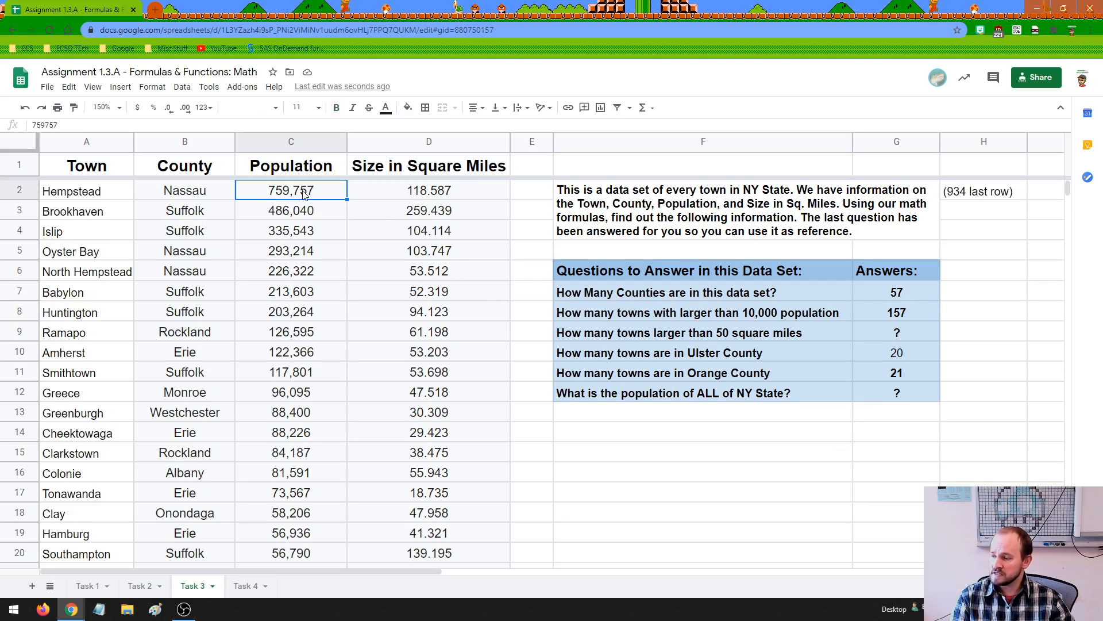